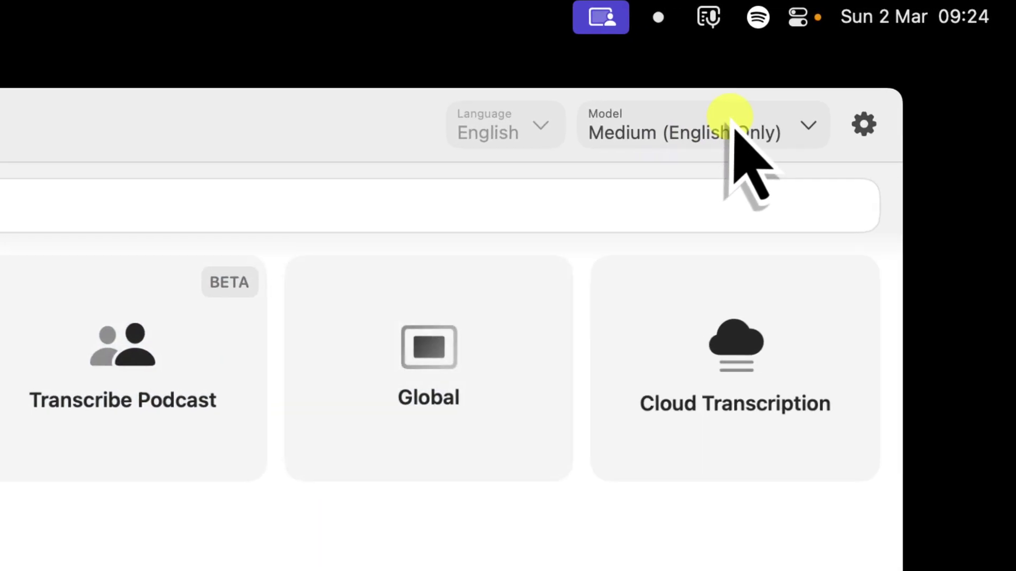
- Choose the Multi-Language Large (V3) transcription model
left_click(731, 119)
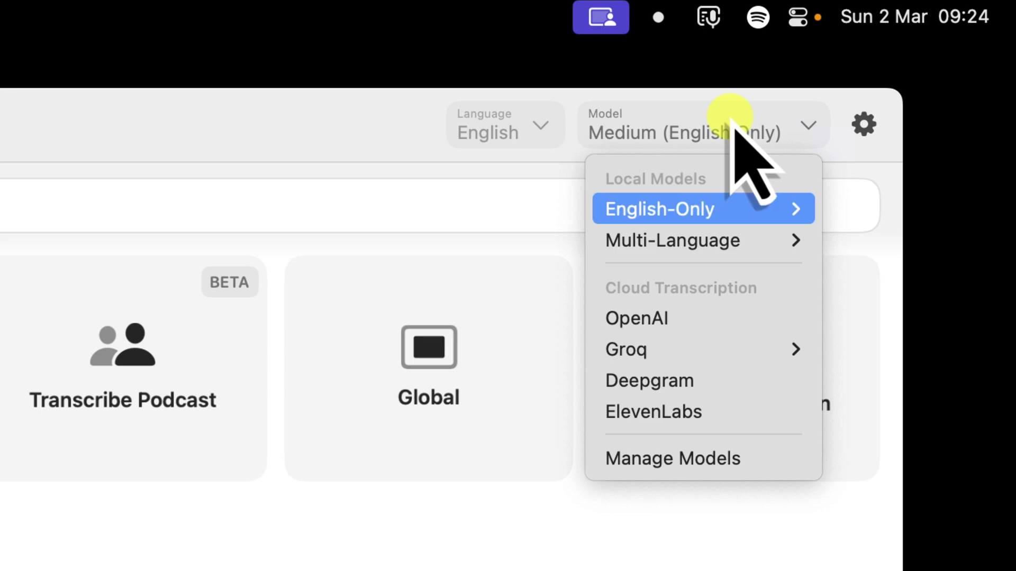
mouse_move(777, 239)
left_click(871, 275)
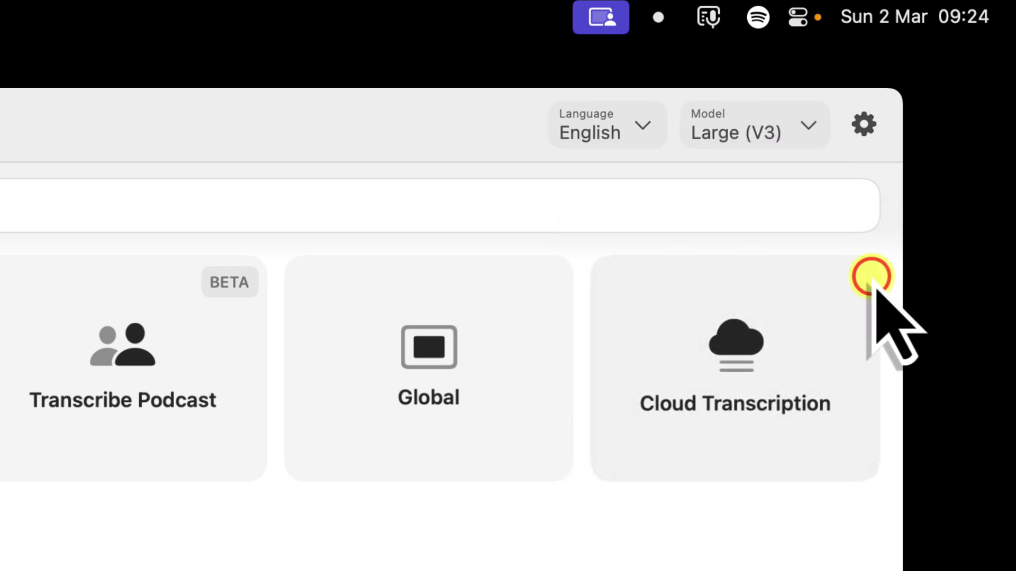
- Set the transcription language to Auto Detect Language
left_click(619, 115)
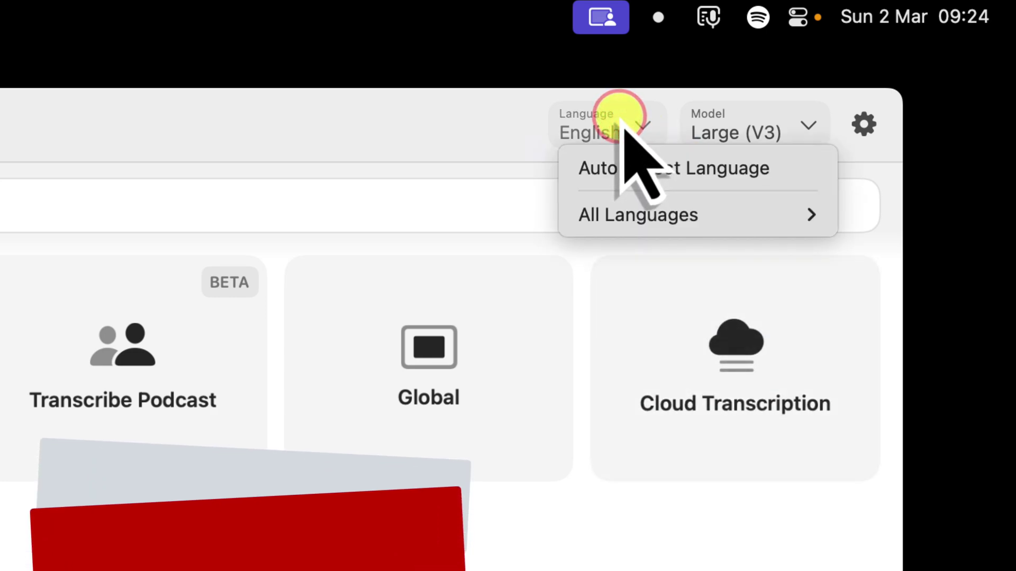
left_click(635, 168)
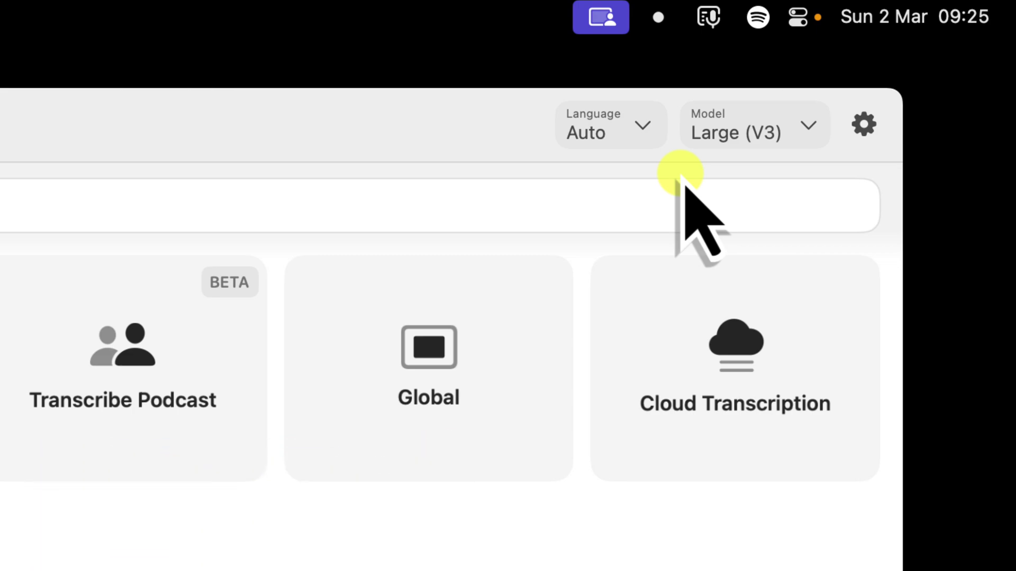
left_click(760, 132)
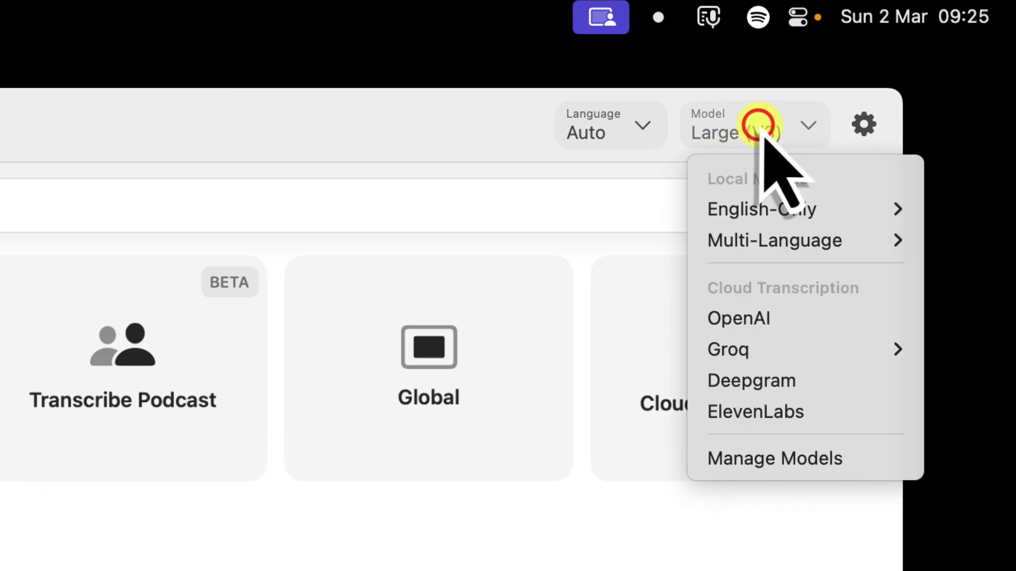
- Review the downloaded Whisper models, with Large V3 active, in Manage Models and close it
left_click(788, 448)
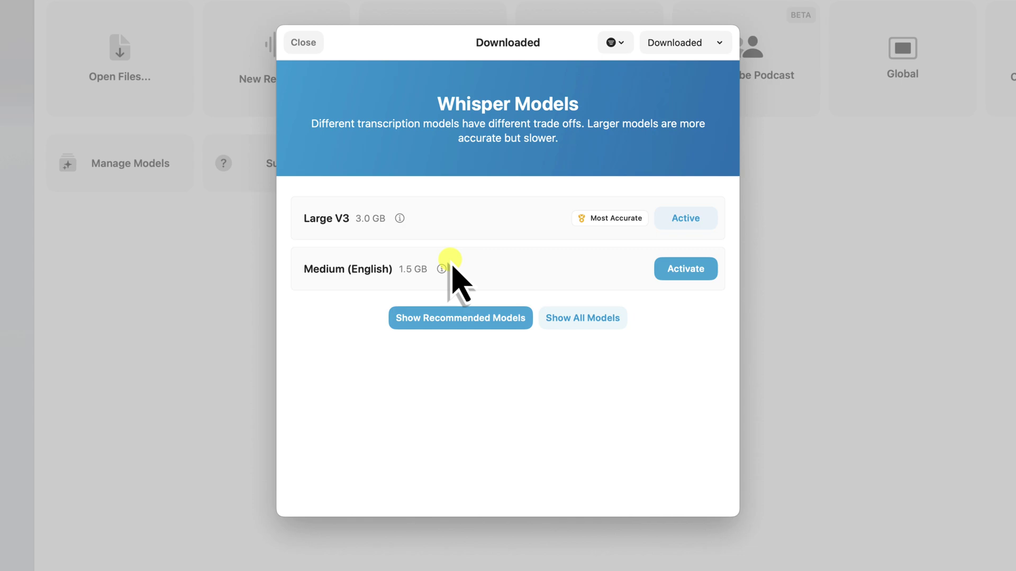
left_click(303, 42)
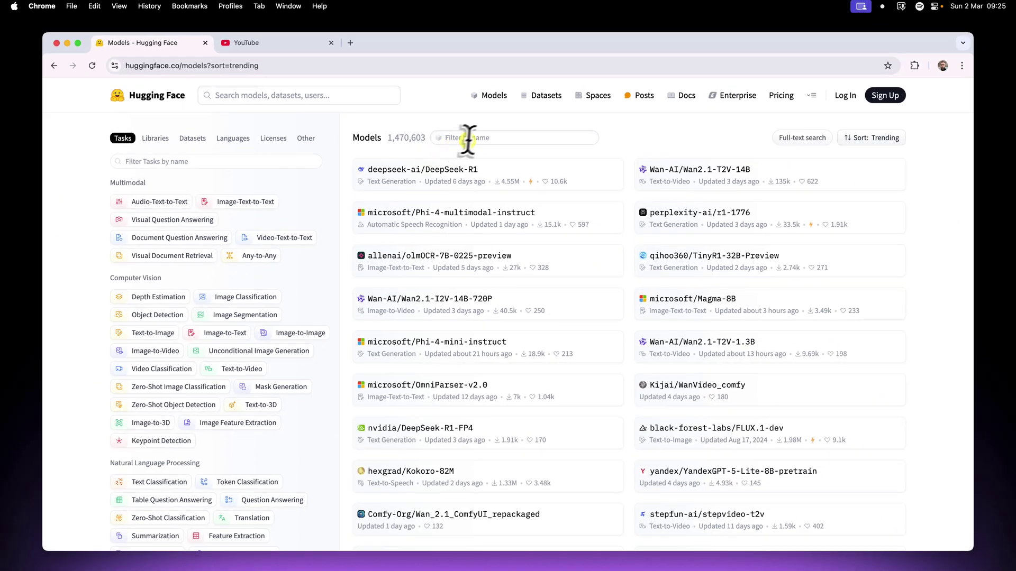
- Filter the Hugging Face models list by the name 'Whisper GGML'
left_click(467, 139)
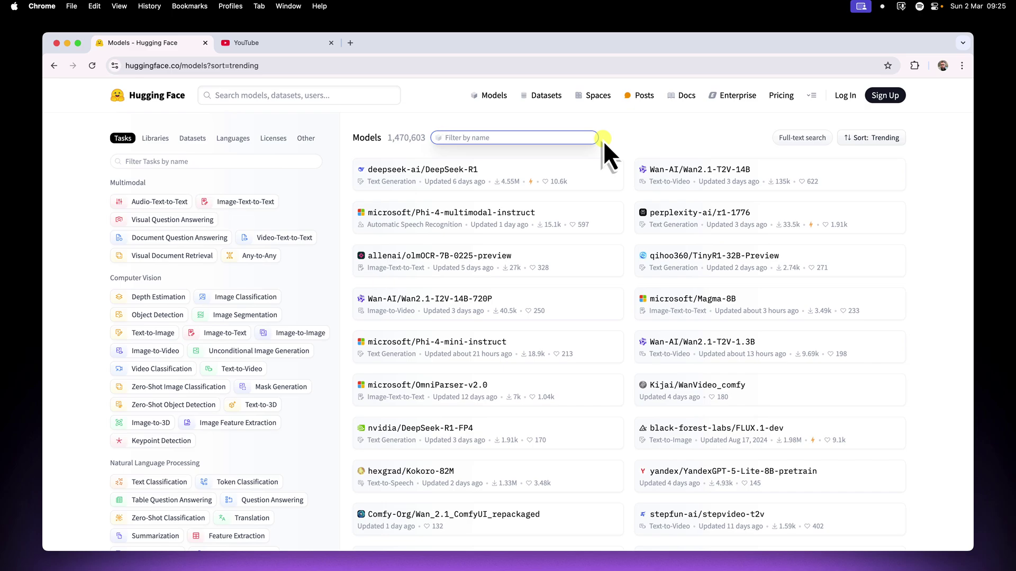
type("Whisper")
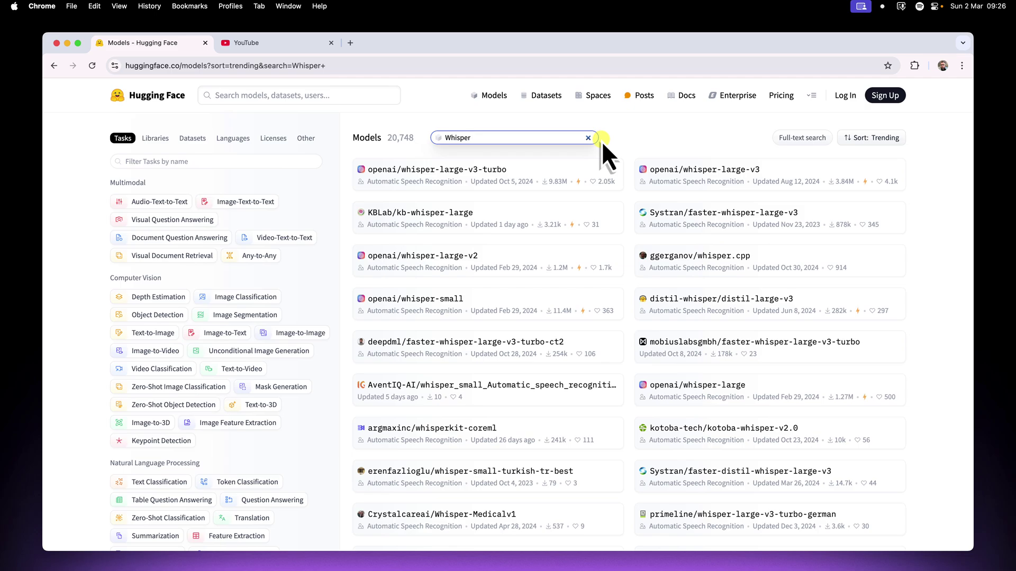
type("G")
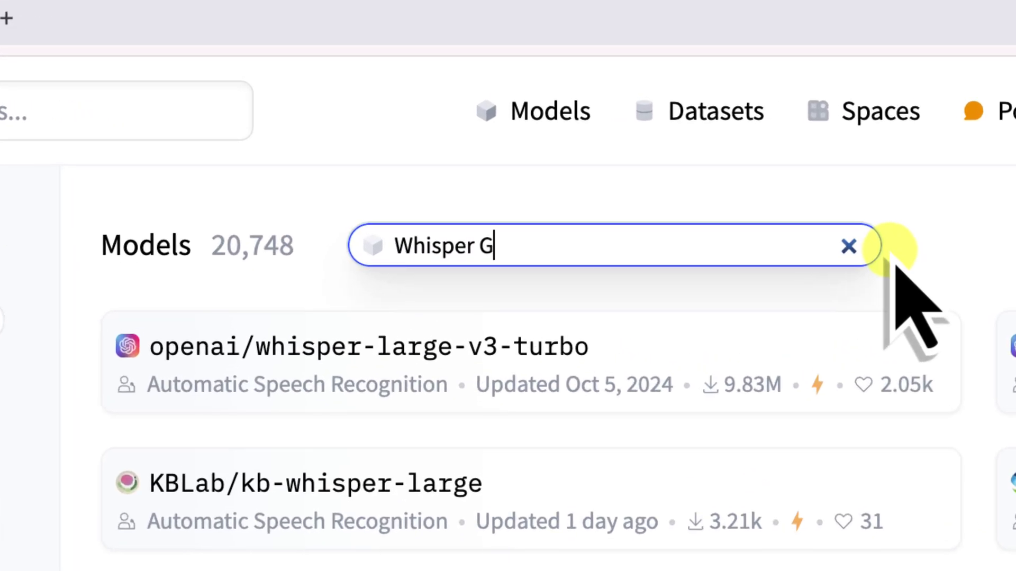
type("GML")
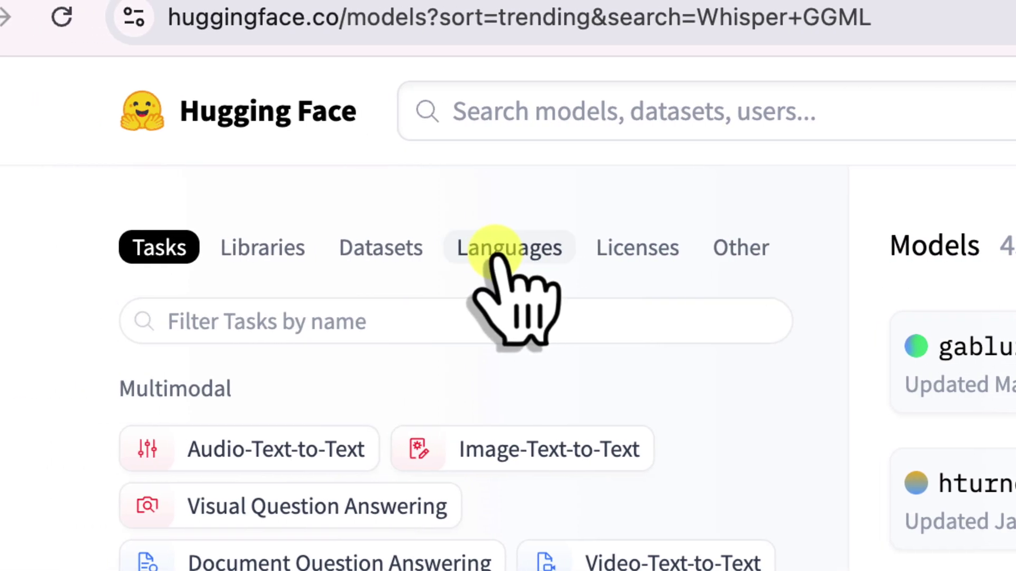
- Add a Japanese language filter, leaving four models including the kotoba-whisper GGML ones
left_click(495, 251)
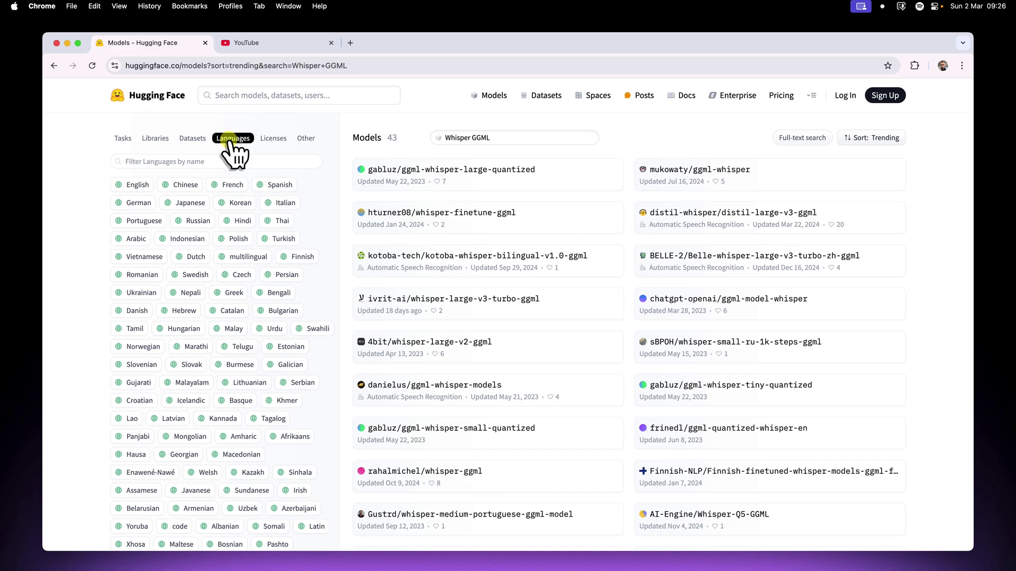
left_click(184, 204)
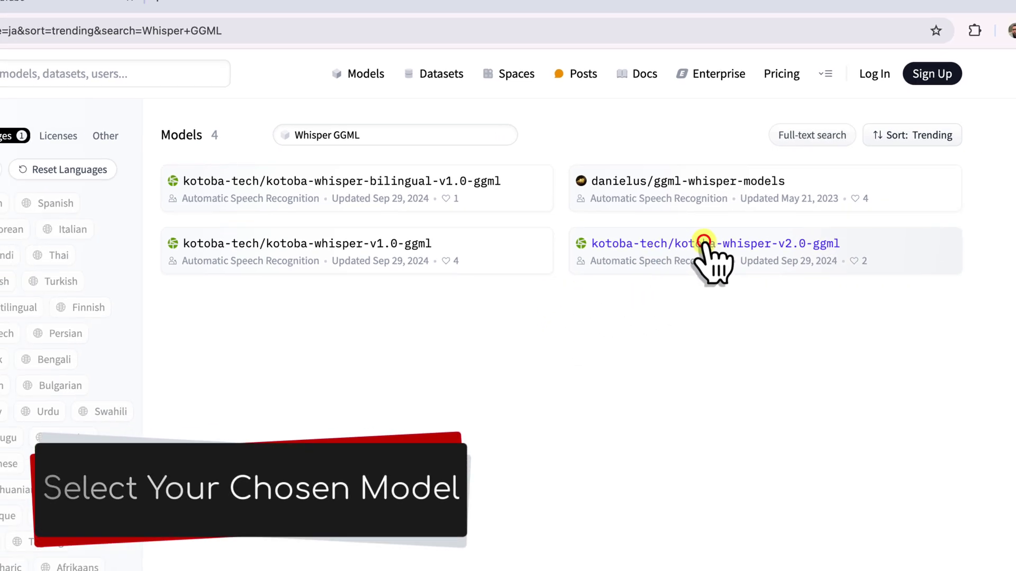
- Download the 1.52 GB ggml-kotoba-whisper-v2.0.bin from the kotoba-whisper-v2.0-ggml model page
left_click(691, 256)
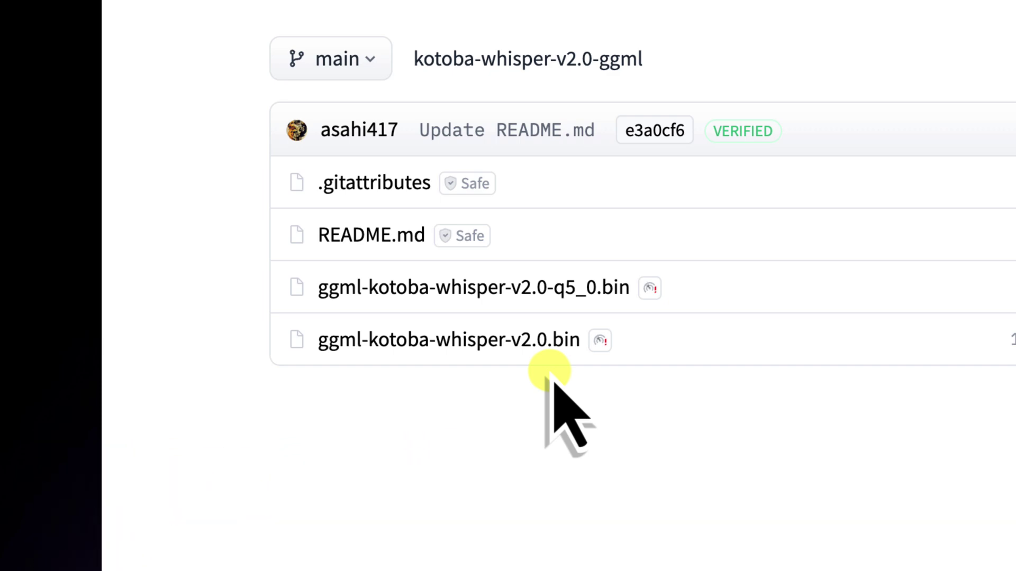
left_click(556, 337)
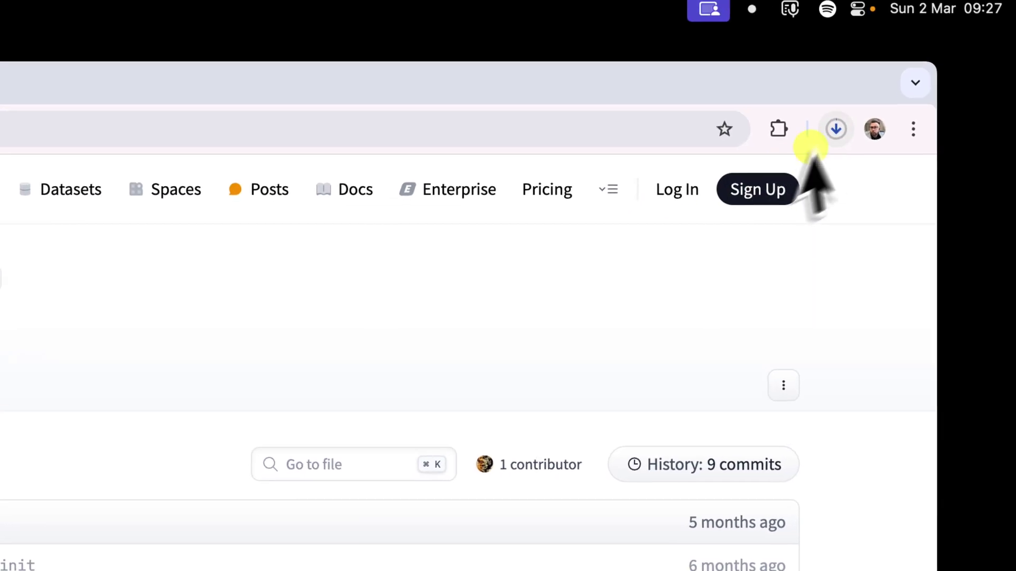
left_click(834, 128)
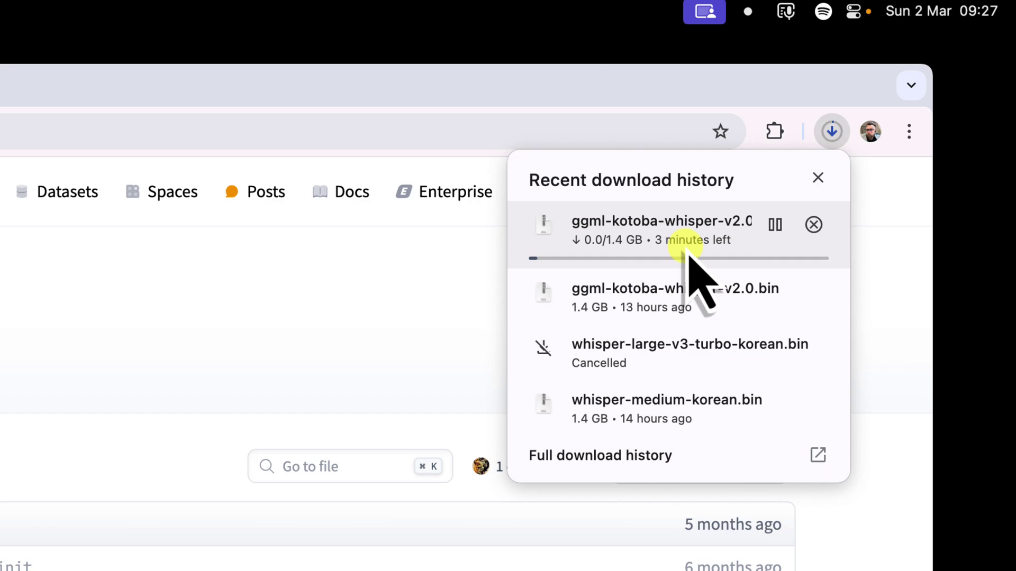
left_click(818, 178)
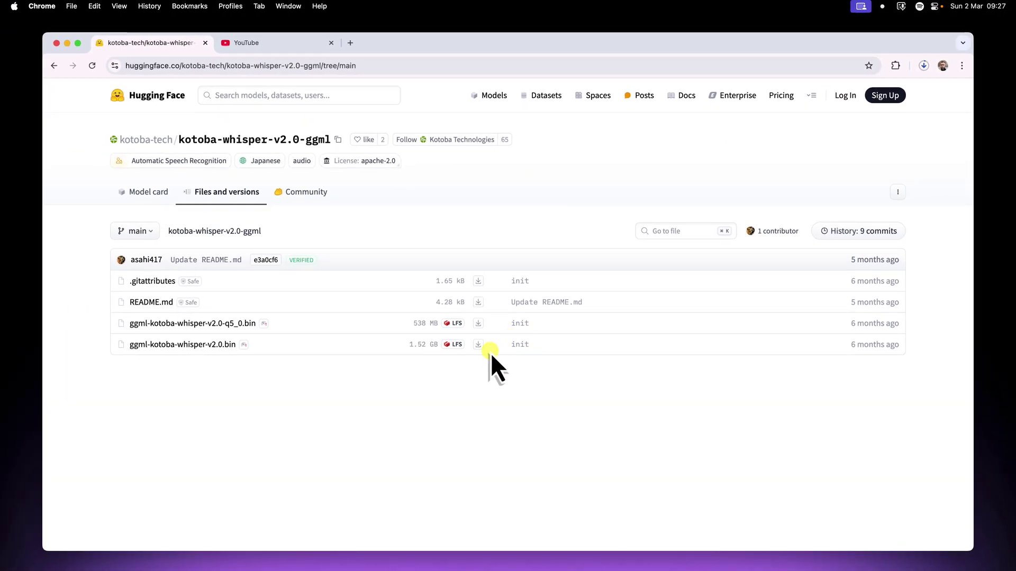
- Show Whisper Transcription alongside the Demo Files Finder window holding the model files
key("ctrl+Left")
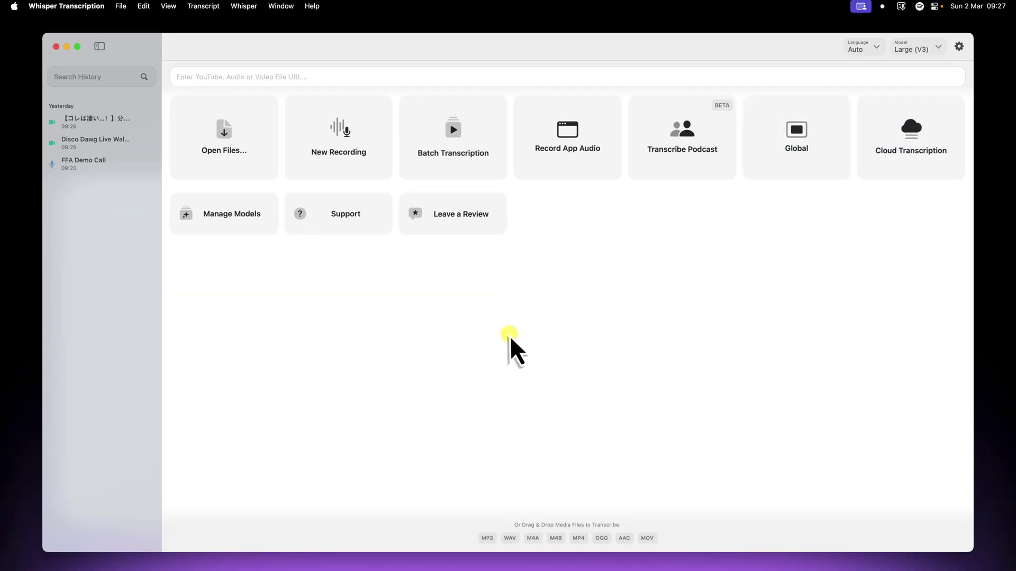
key("ctrl+Up")
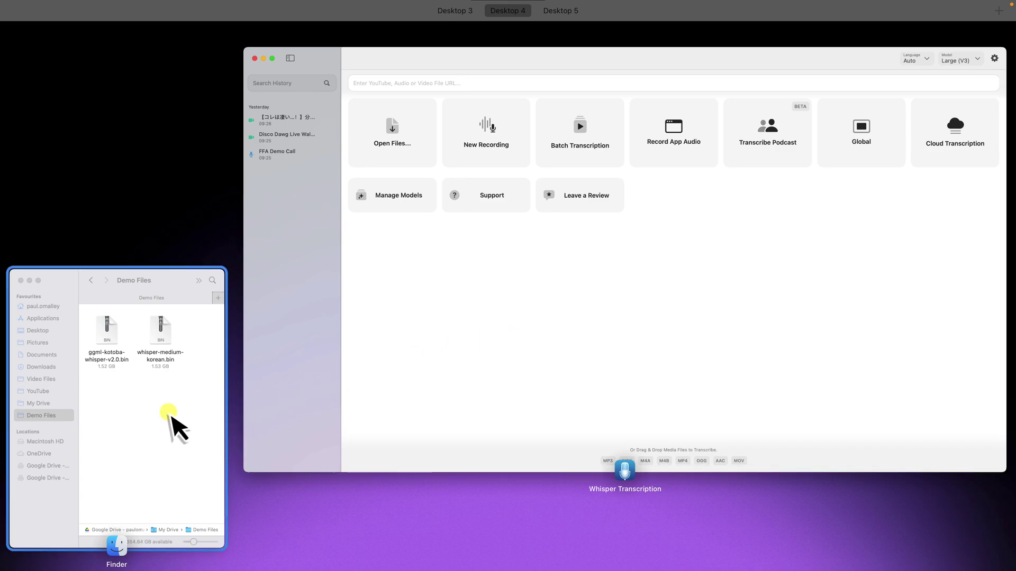
- Drag ggml-kotoba-whisper-v2.0.bin from Demo Files into Whisper Transcription to import it as the model
left_click(170, 419)
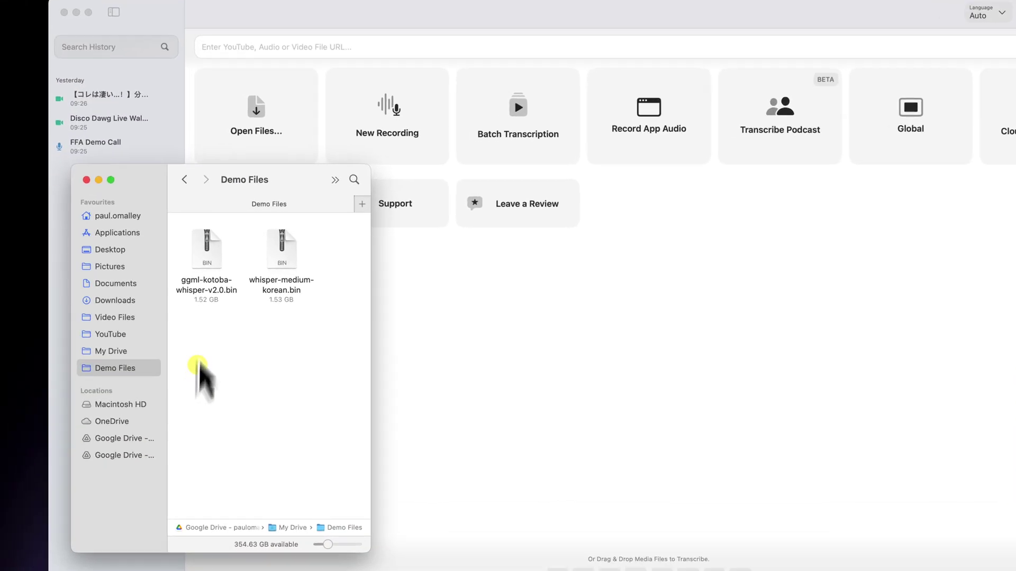
left_click(180, 253)
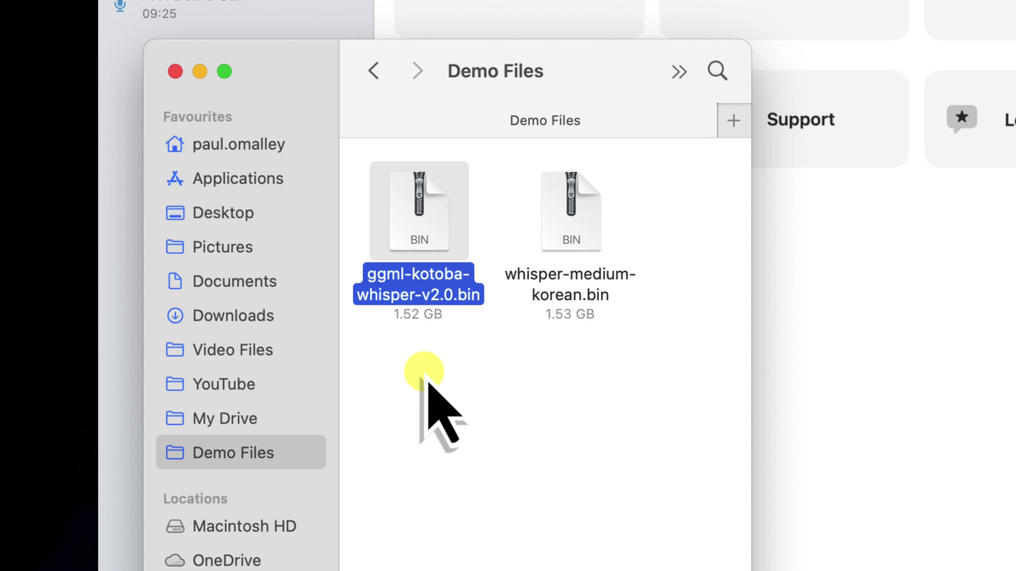
left_click_drag(418, 201, 1006, 276)
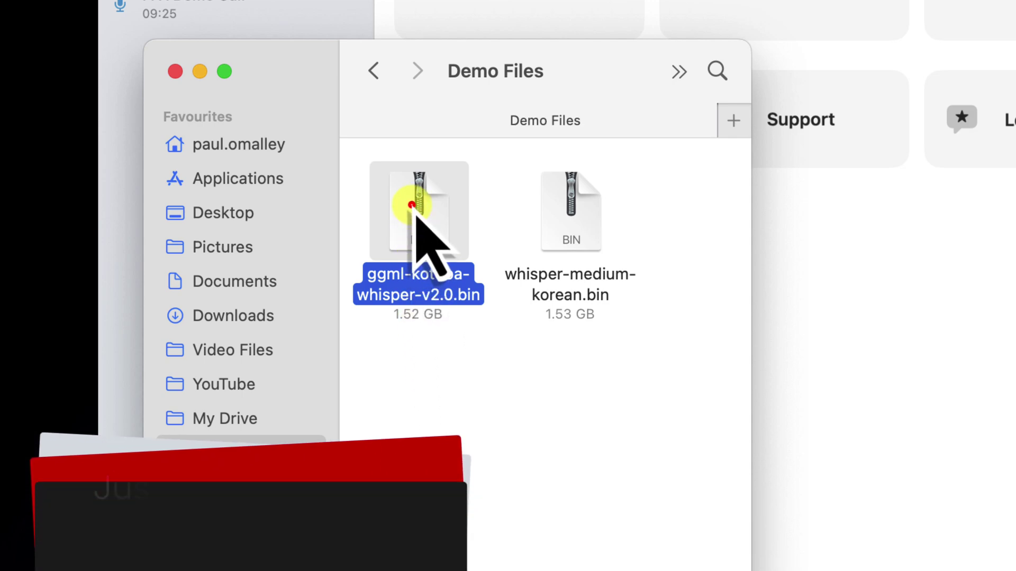
left_click_drag(560, 280, 682, 276)
left_click_drag(528, 280, 528, 281)
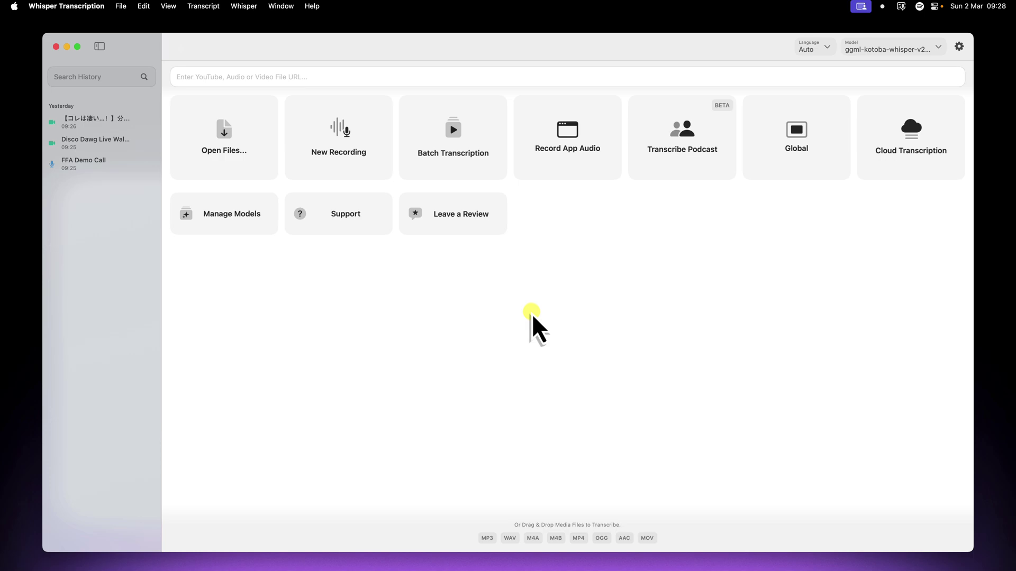
key("ctrl+Right")
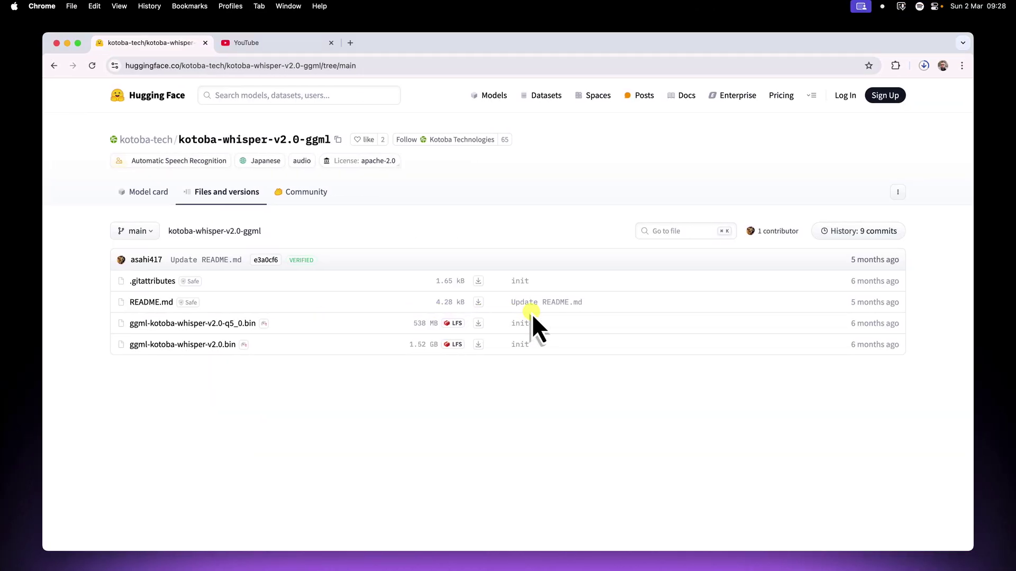
- Copy the share link of the Keyball39 split keyboard video on YouTube
left_click(267, 42)
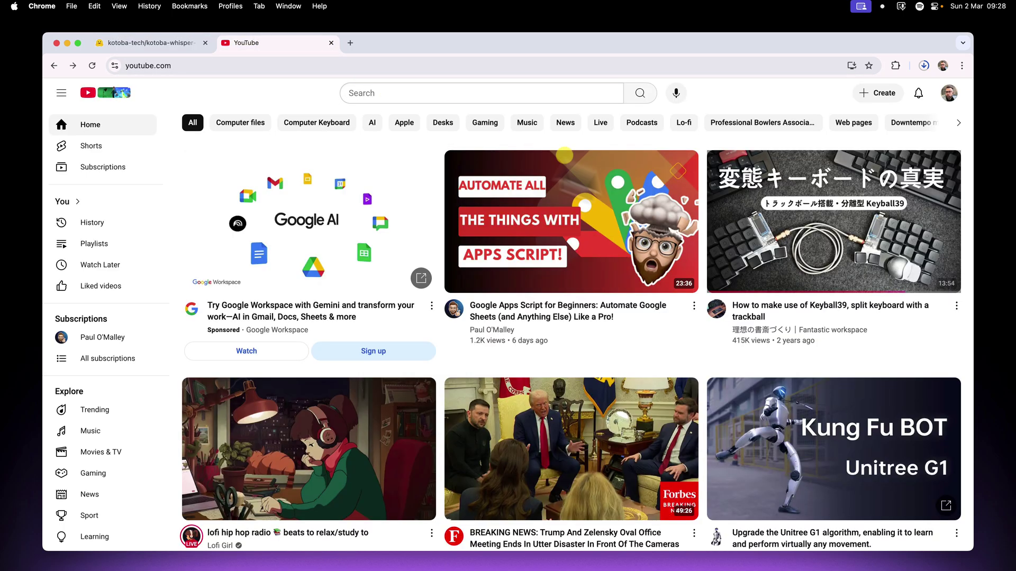
mouse_move(955, 309)
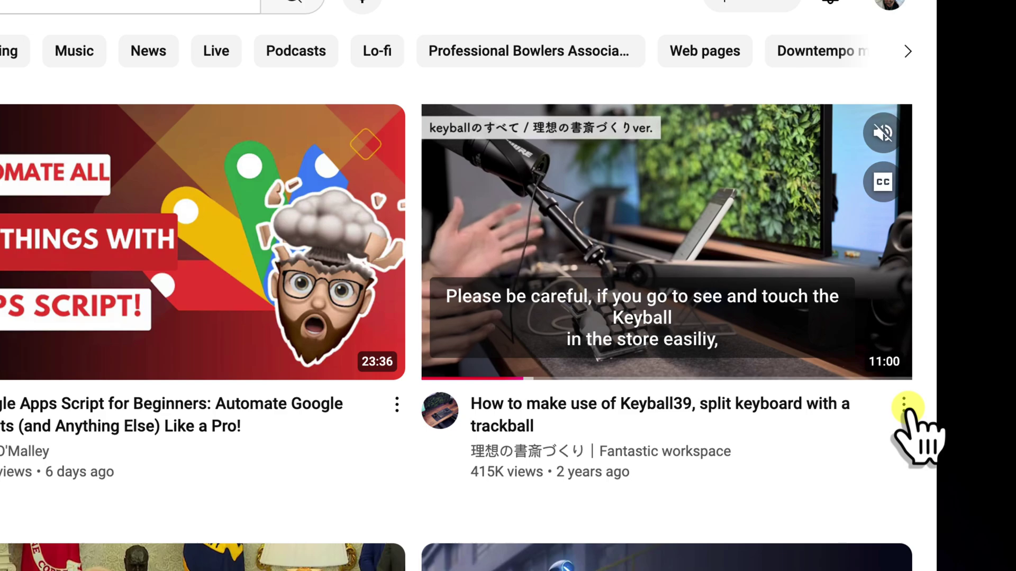
left_click(912, 391)
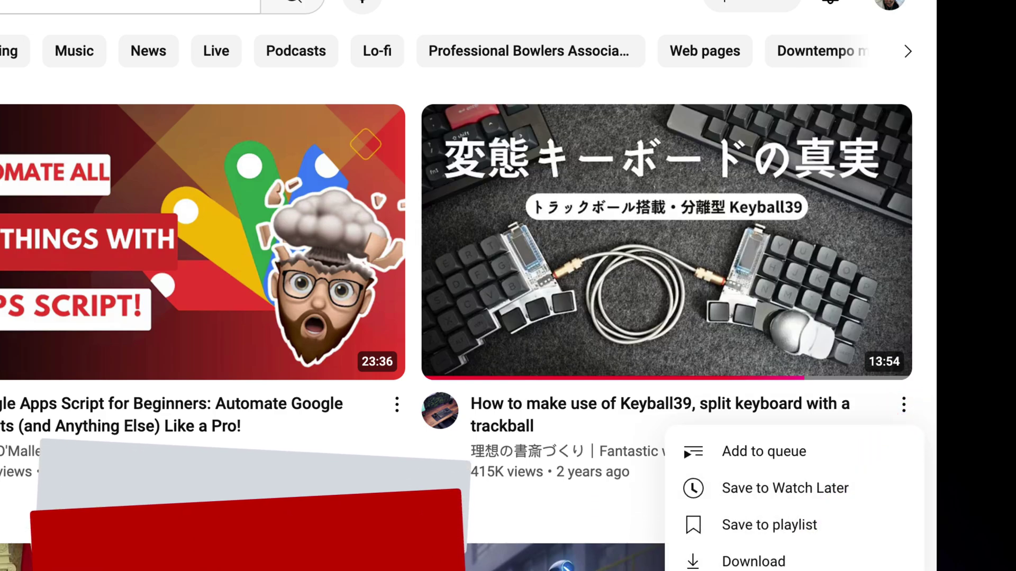
left_click(752, 568)
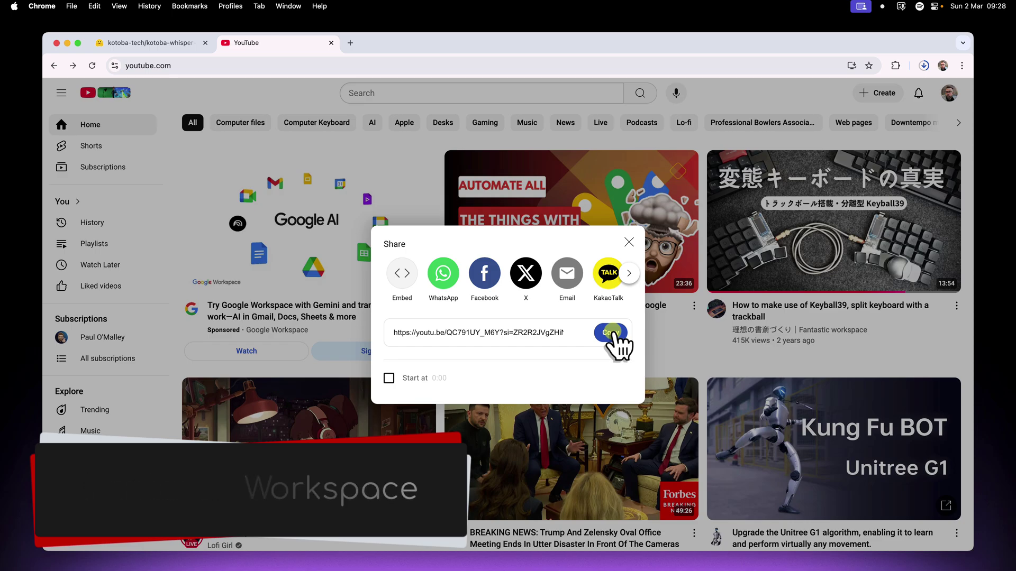
left_click(611, 333)
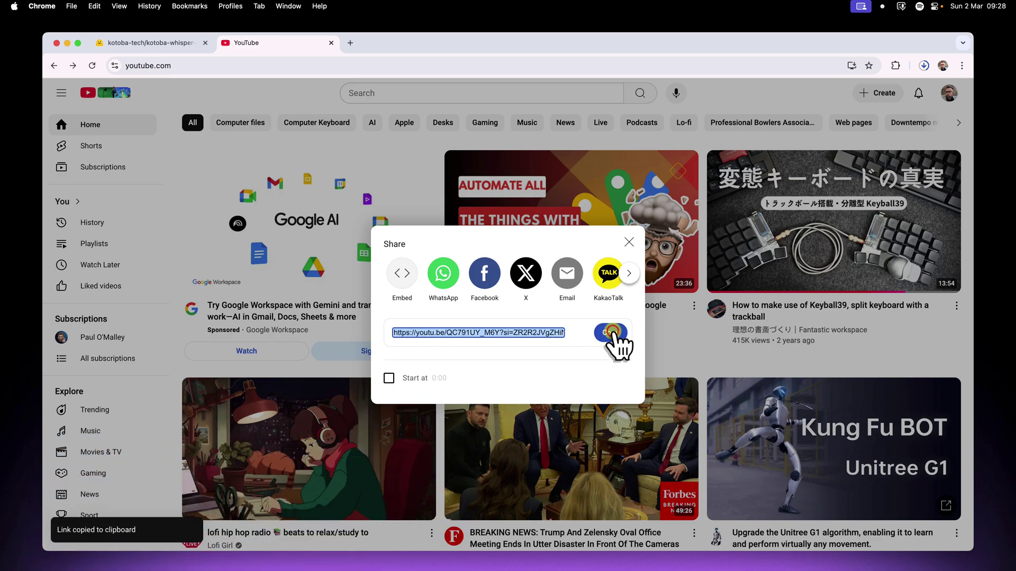
left_click(628, 242)
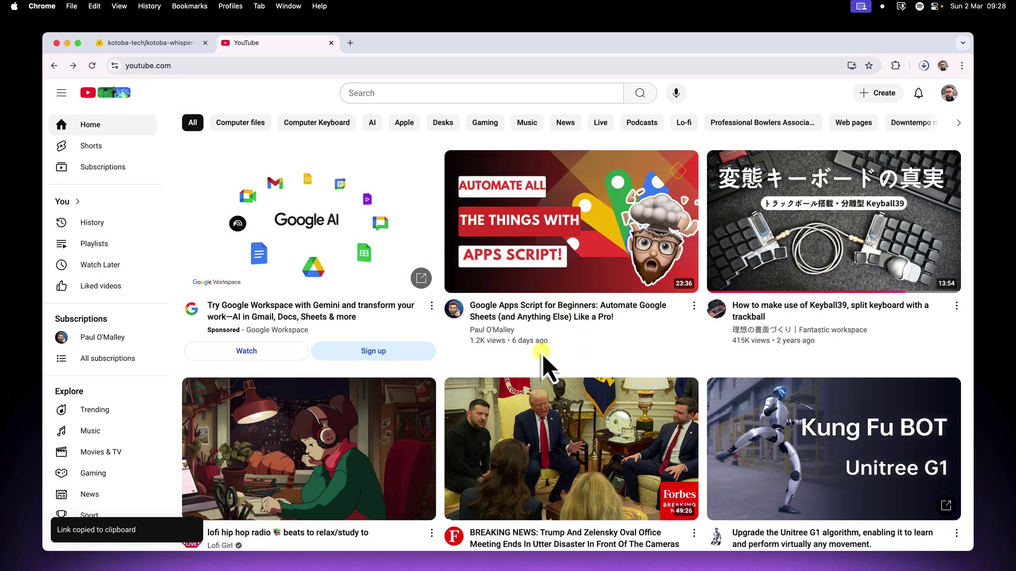
- Paste the Keyball39 YouTube link into Whisper Transcription and start transcribing it
key("ctrl+Left")
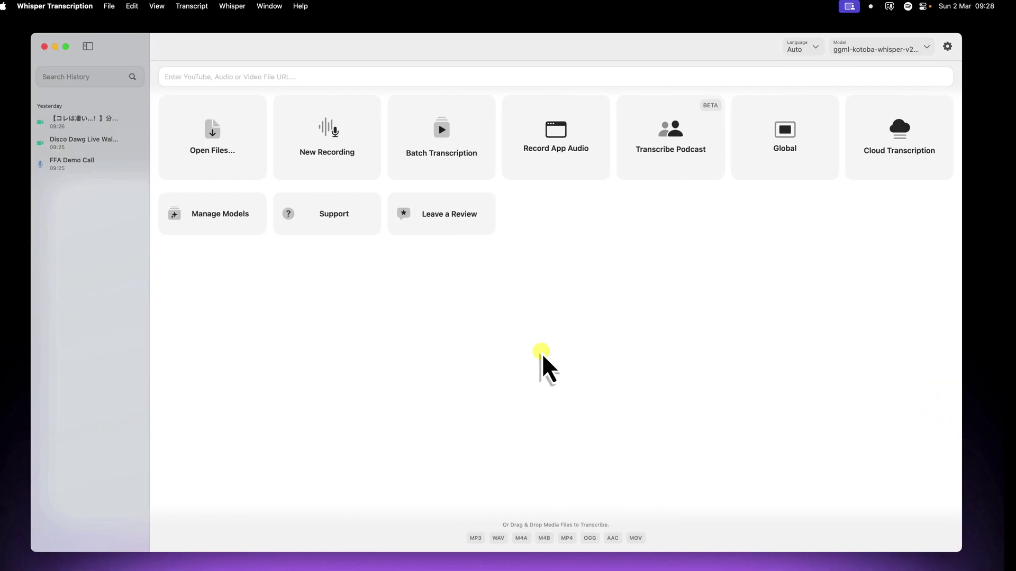
left_click(444, 79)
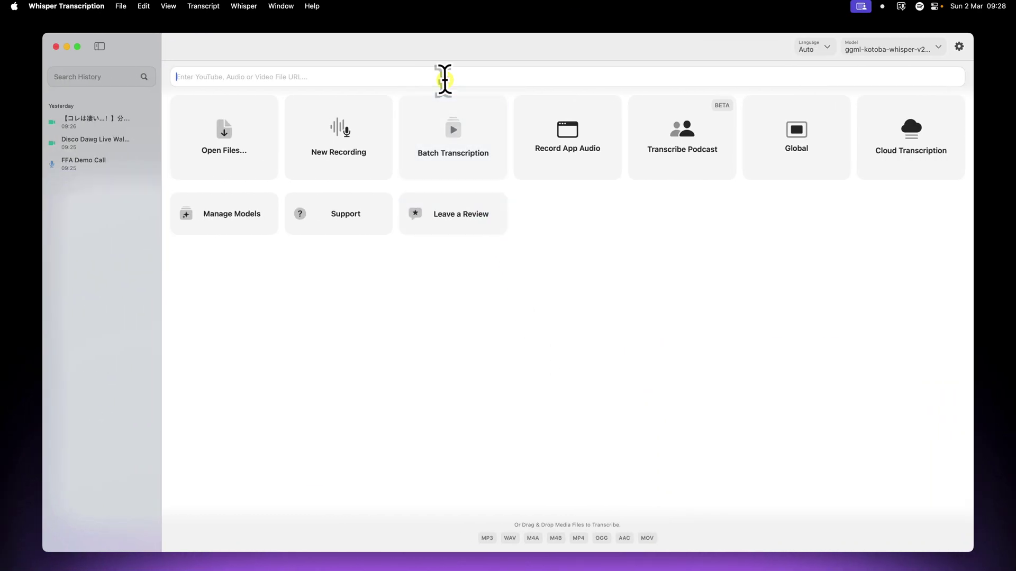
key("super+v")
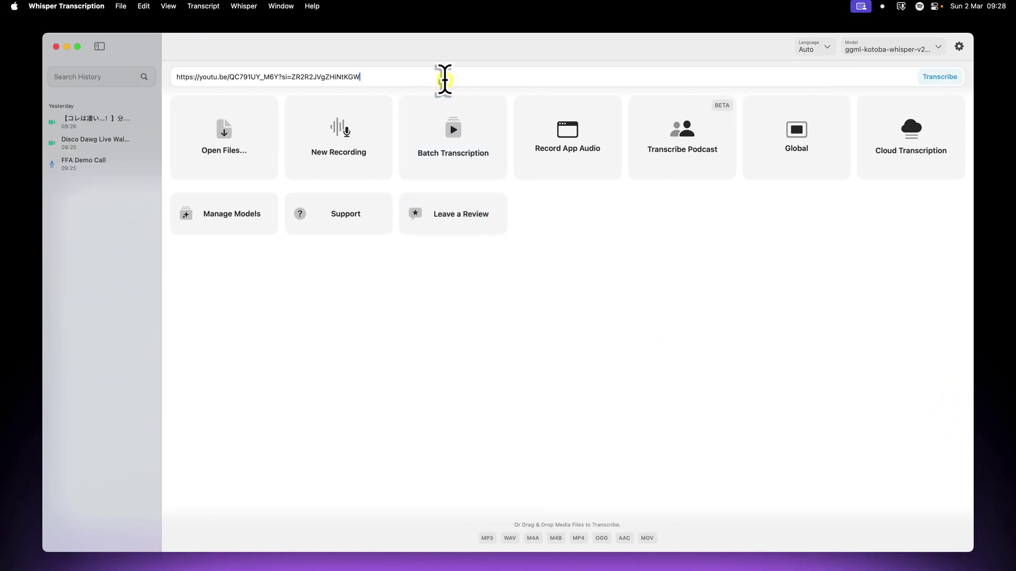
left_click(948, 77)
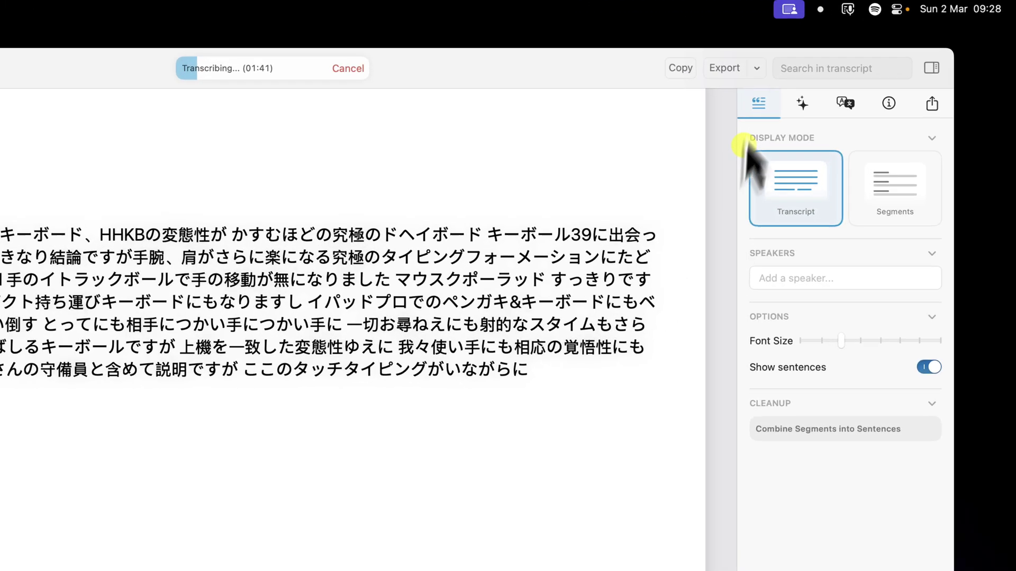
- Look over the Export menu's Transcript and Subtitles formats, then close it without exporting
left_click(839, 46)
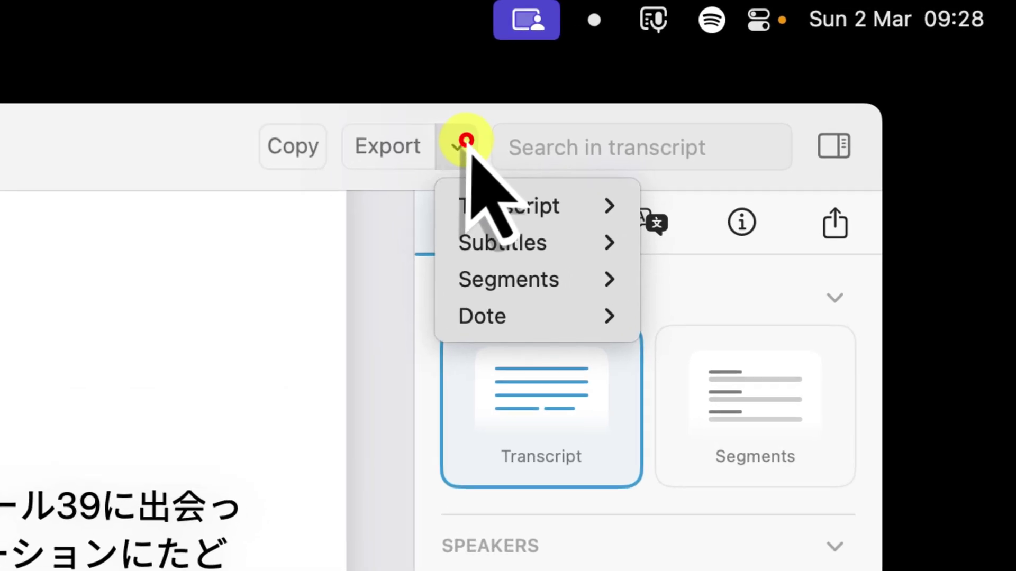
mouse_move(569, 204)
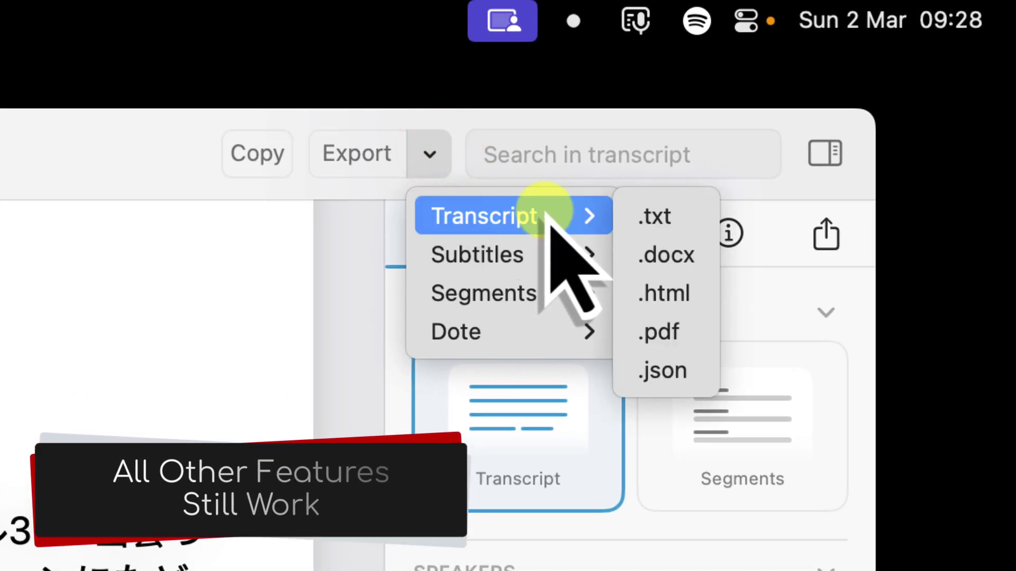
mouse_move(559, 260)
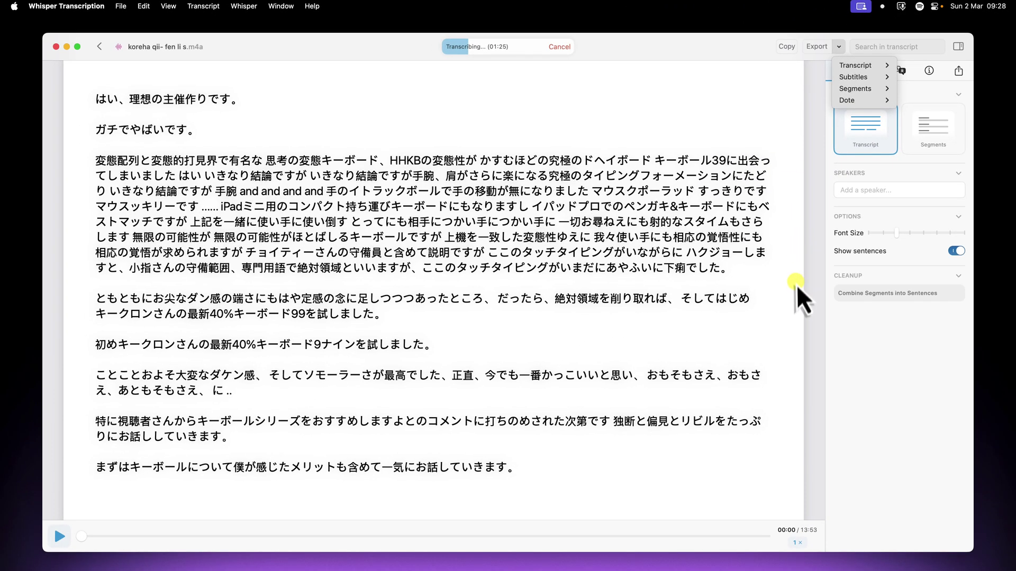
left_click(796, 287)
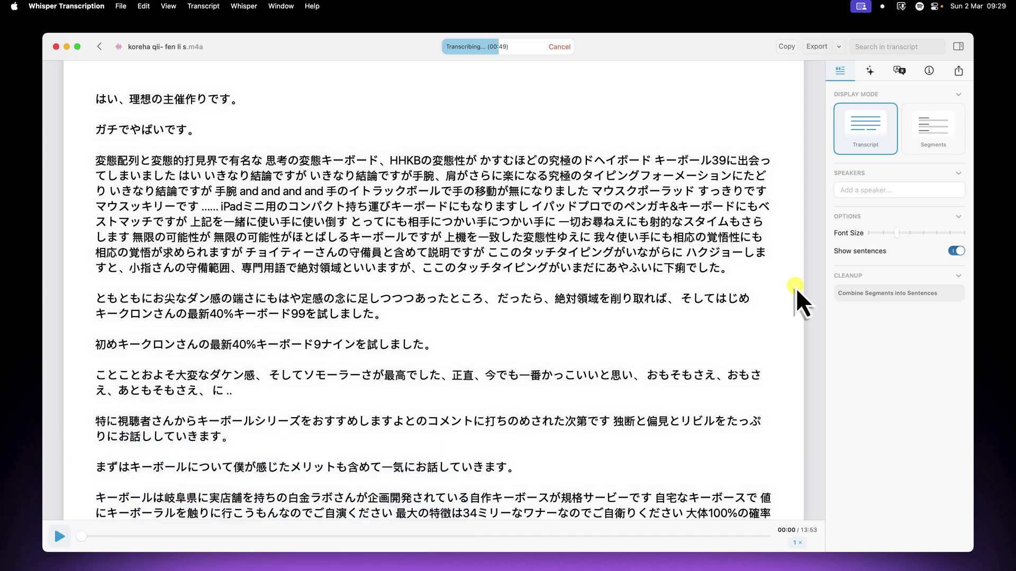
- Return to the home screen and switch the model to Medium (English Only)
left_click(99, 46)
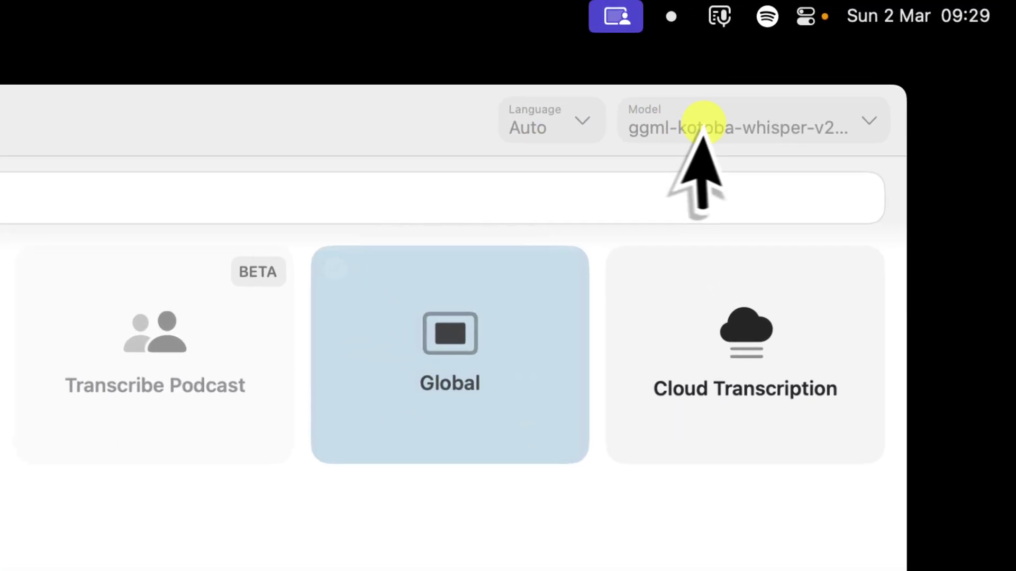
left_click(916, 49)
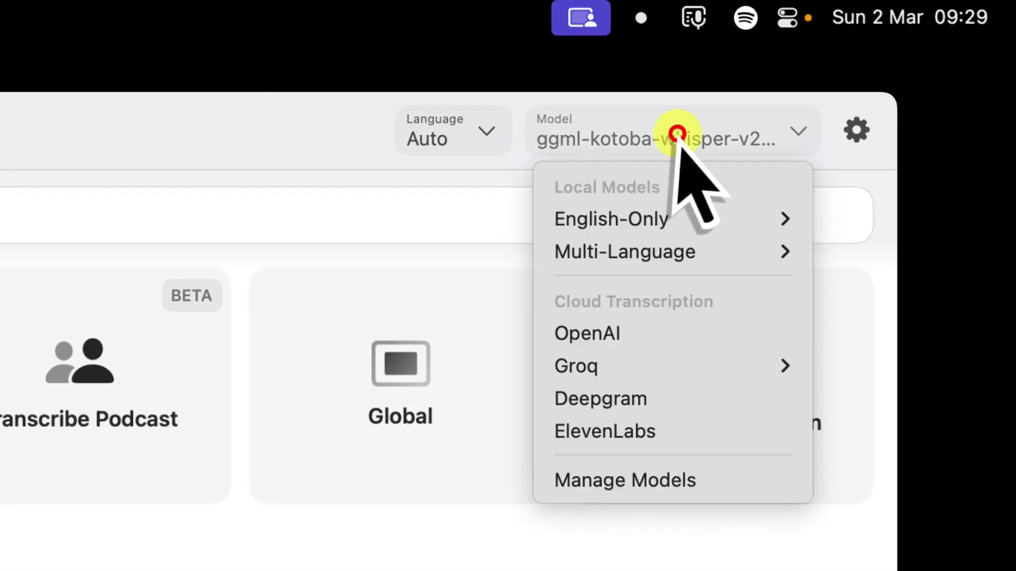
key("Down")
key("Down")
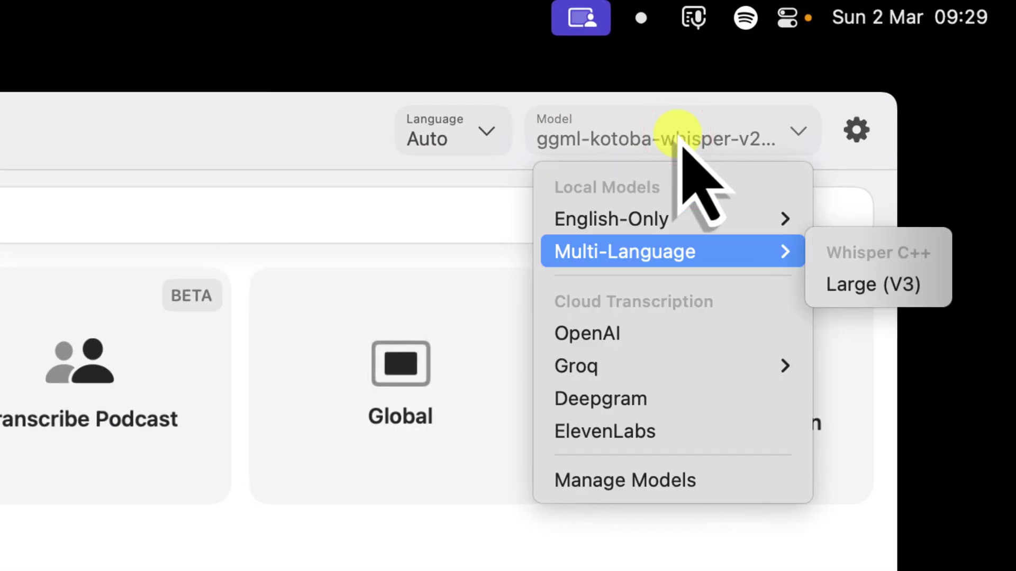
key("Up")
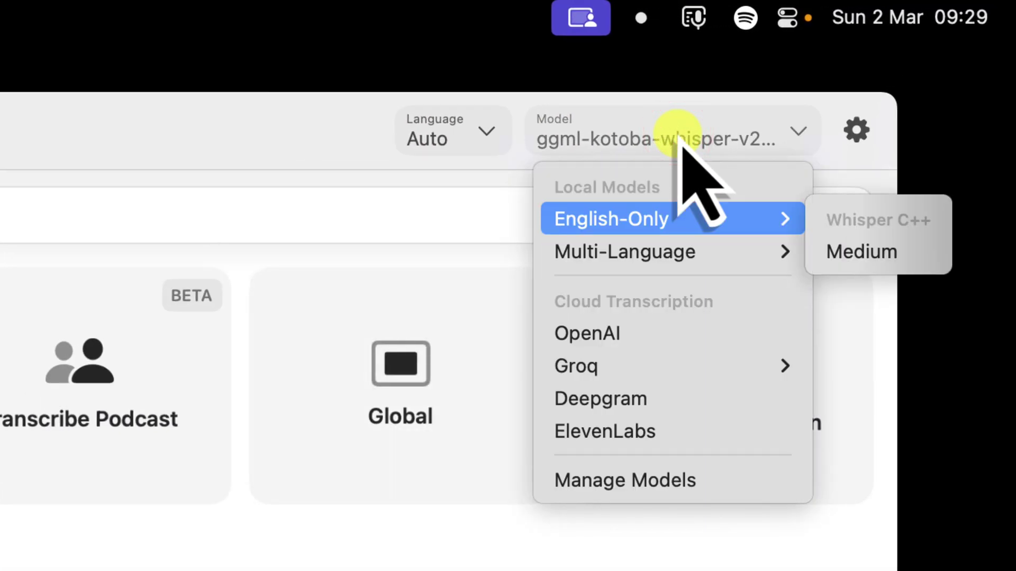
left_click(854, 253)
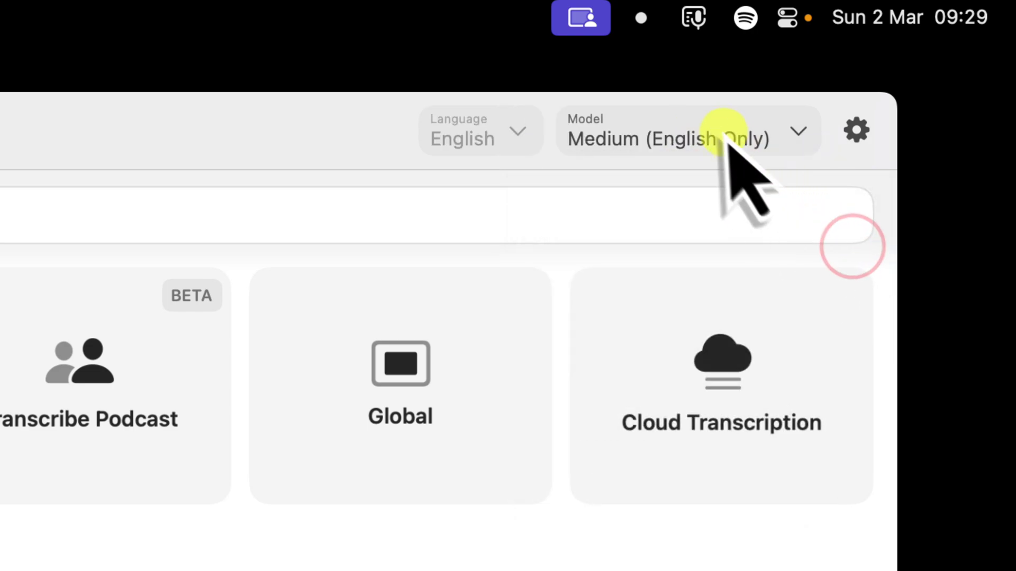
- Reopen the model list to confirm Medium (English Only), close it unchanged, and show Mission Control
left_click(706, 116)
key("Down")
key("Down")
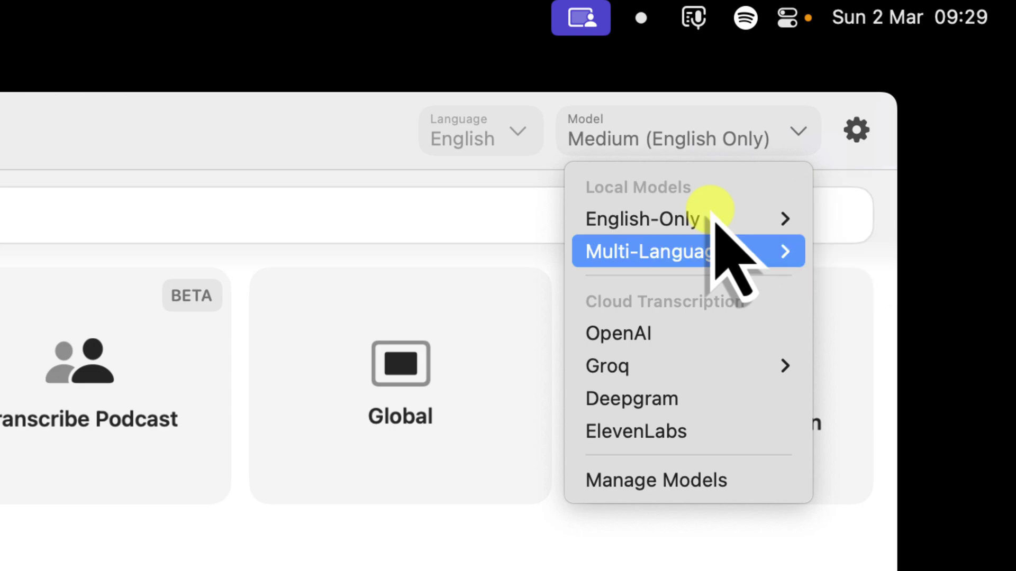
key("Up")
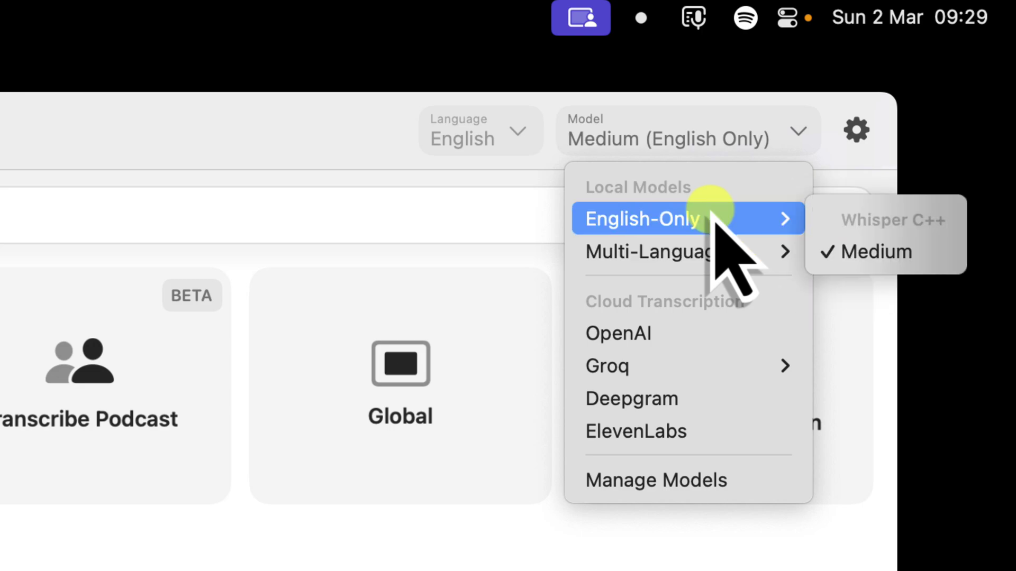
key("Down")
left_click(0, 570)
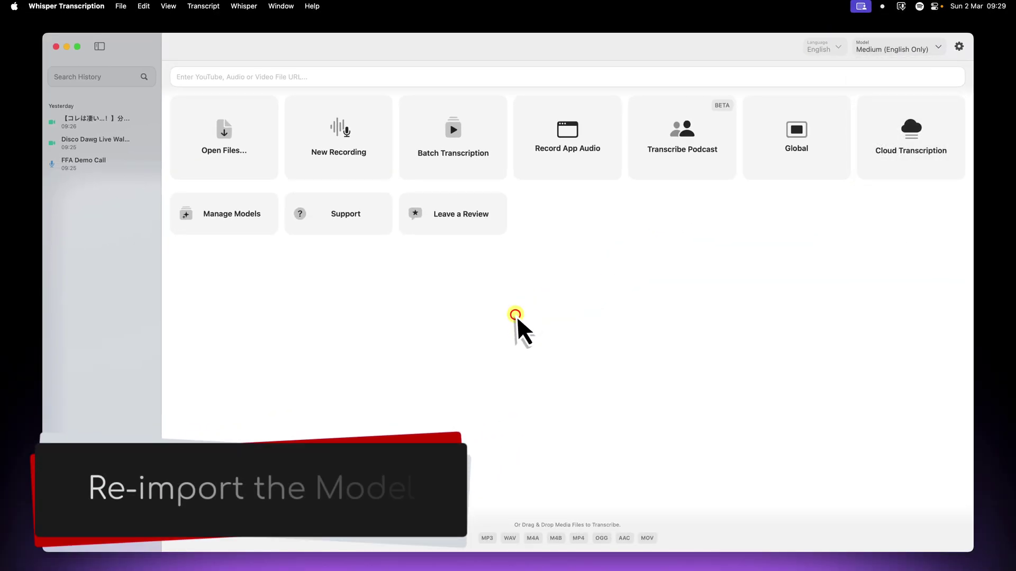
key("ctrl+Up")
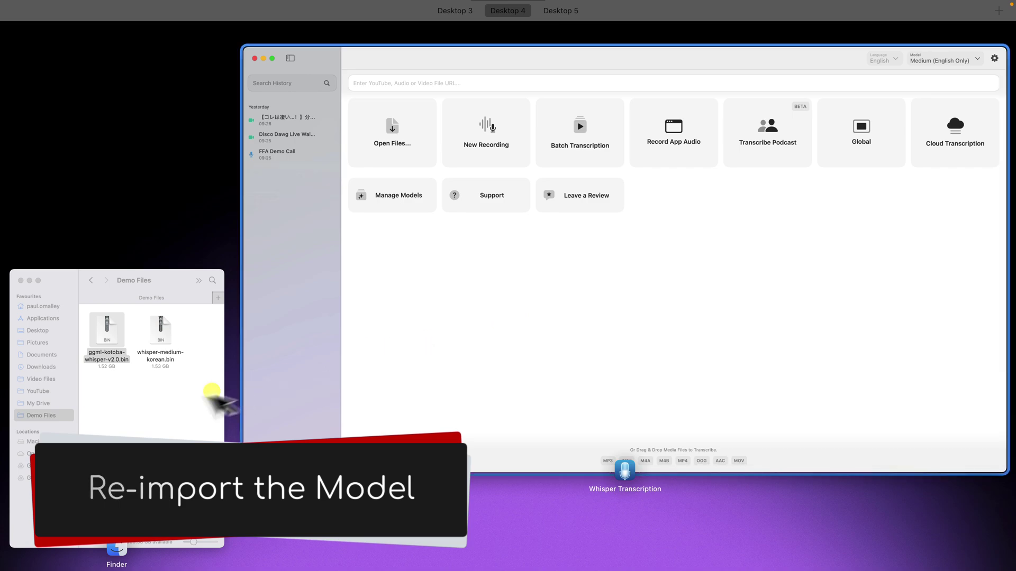
- Import ggml-kotoba-whisper-v2.0.bin from Finder into Whisper Transcription
left_click(203, 399)
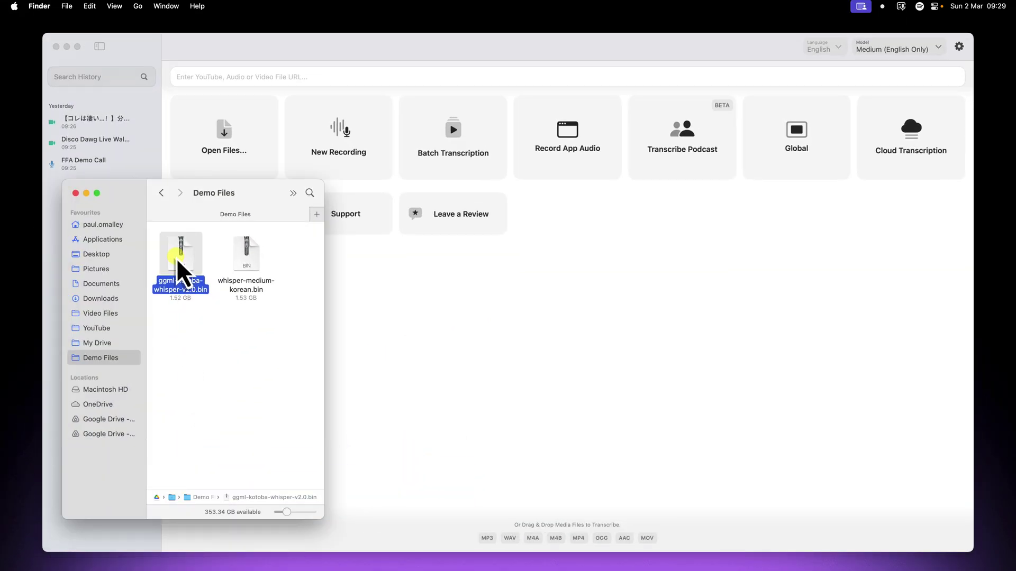
left_click_drag(182, 259, 542, 294)
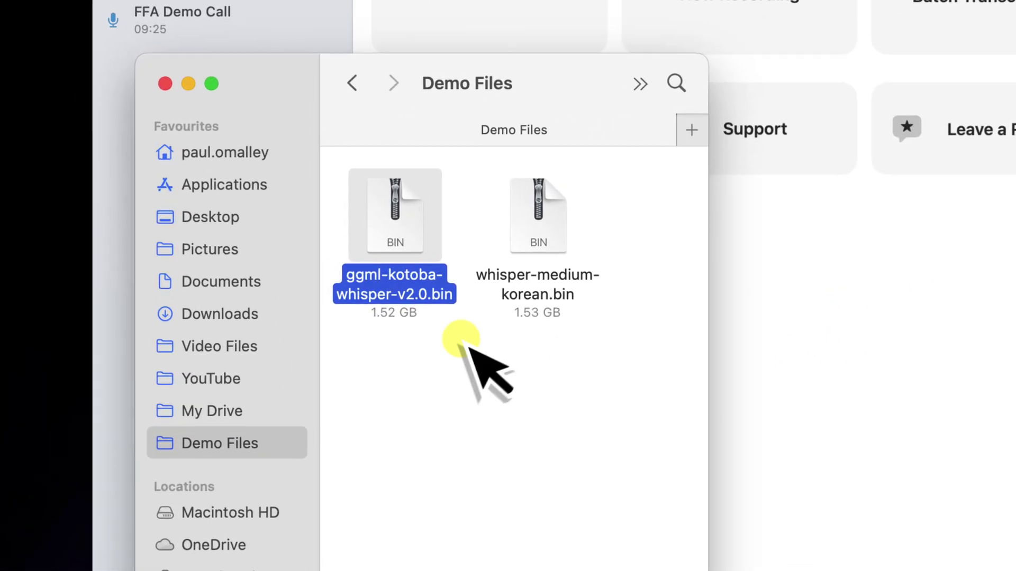
left_click(211, 309)
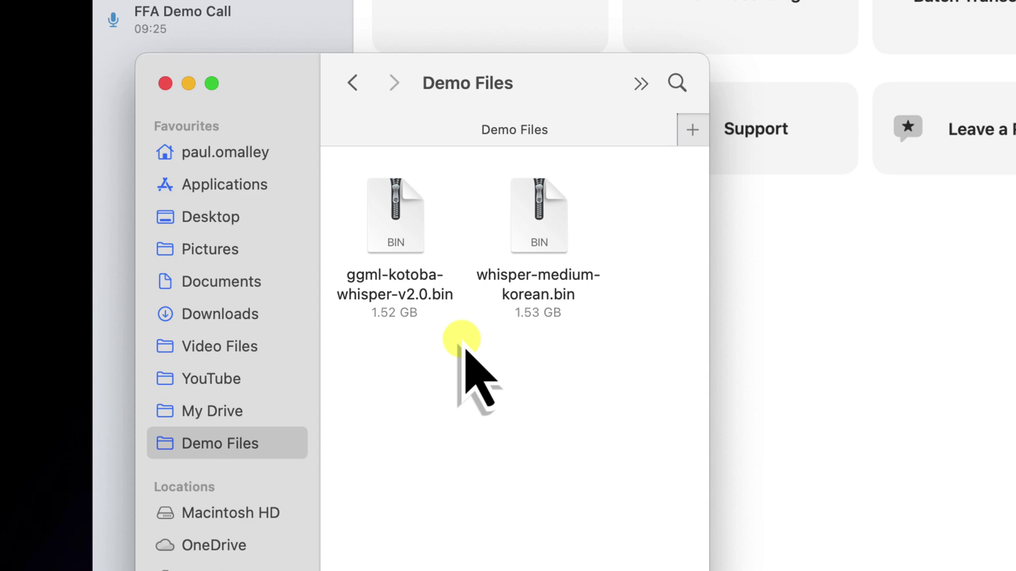
- Import whisper-medium-korean.bin, making it the active model with language Auto, then go to Chrome's space
left_click(540, 217)
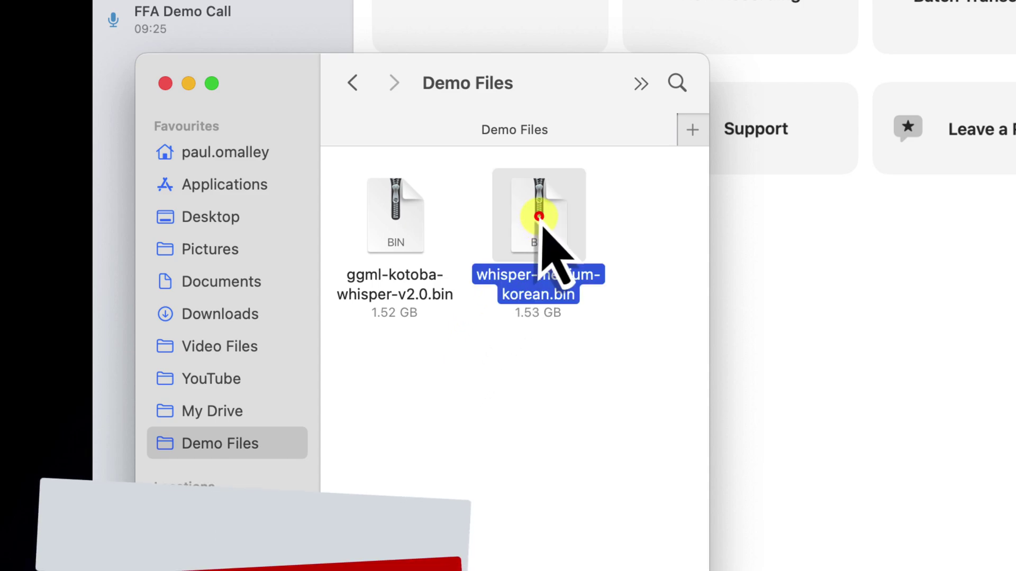
left_click_drag(540, 222, 501, 272)
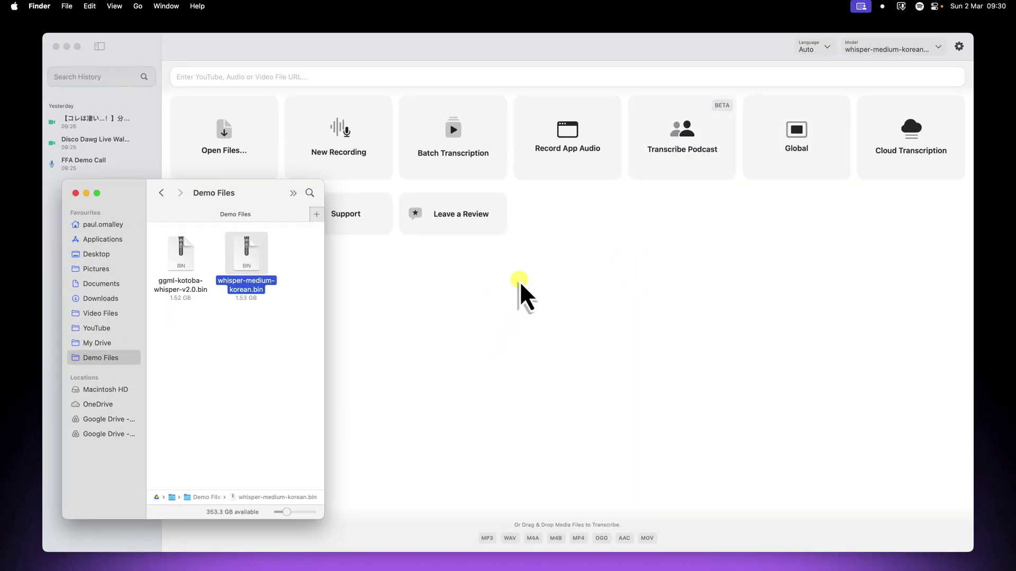
key("ctrl+Right")
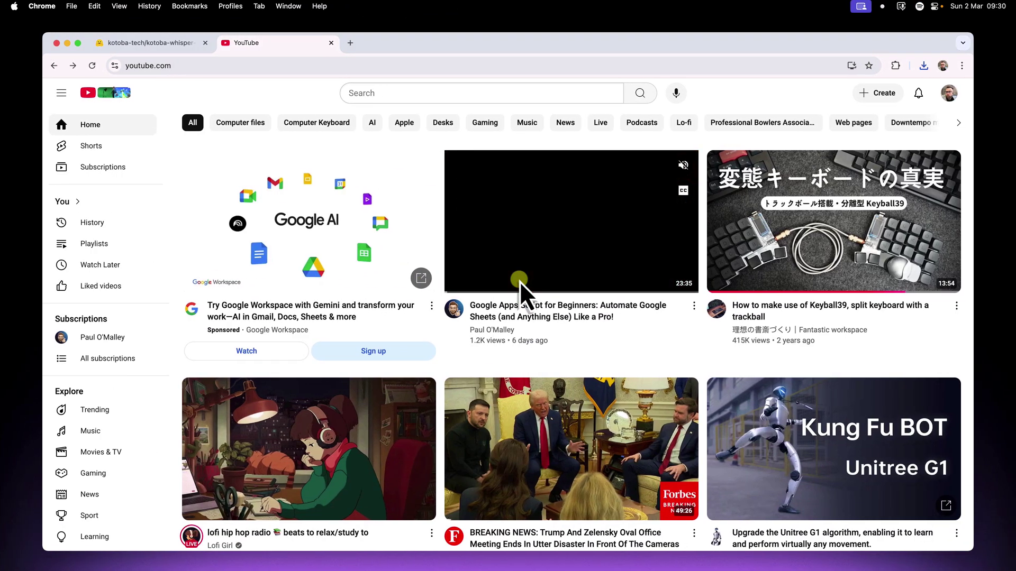
- Go from the kotoba-whisper page back to the Whisper GGML search results and clear the Japanese filter
left_click(136, 42)
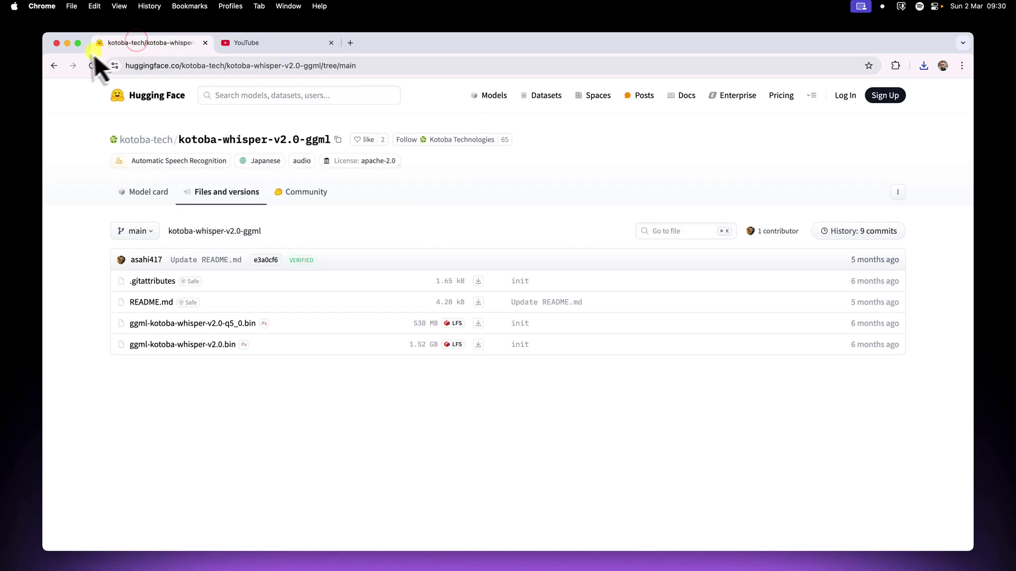
left_click(53, 64)
left_click(52, 65)
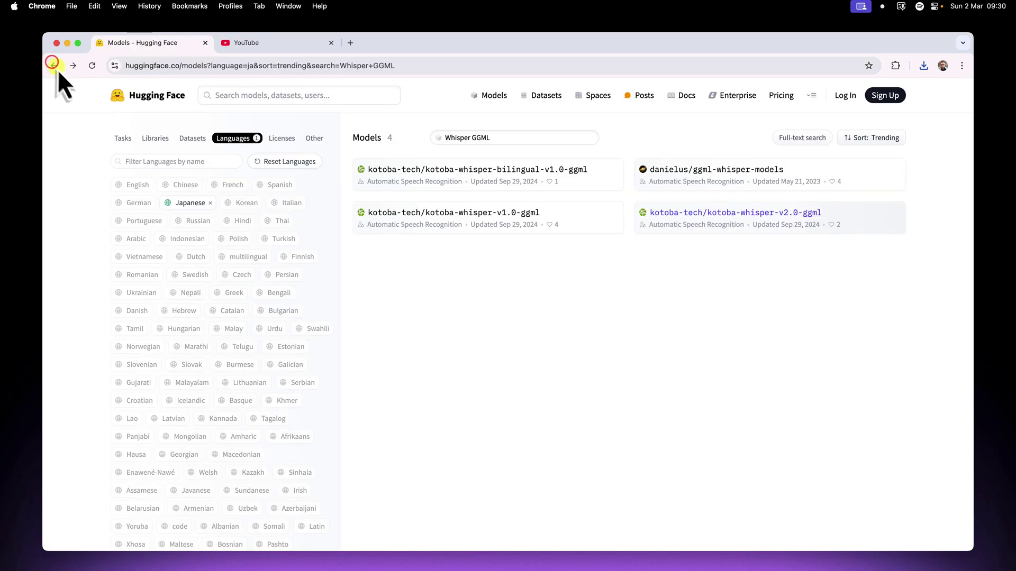
left_click(191, 203)
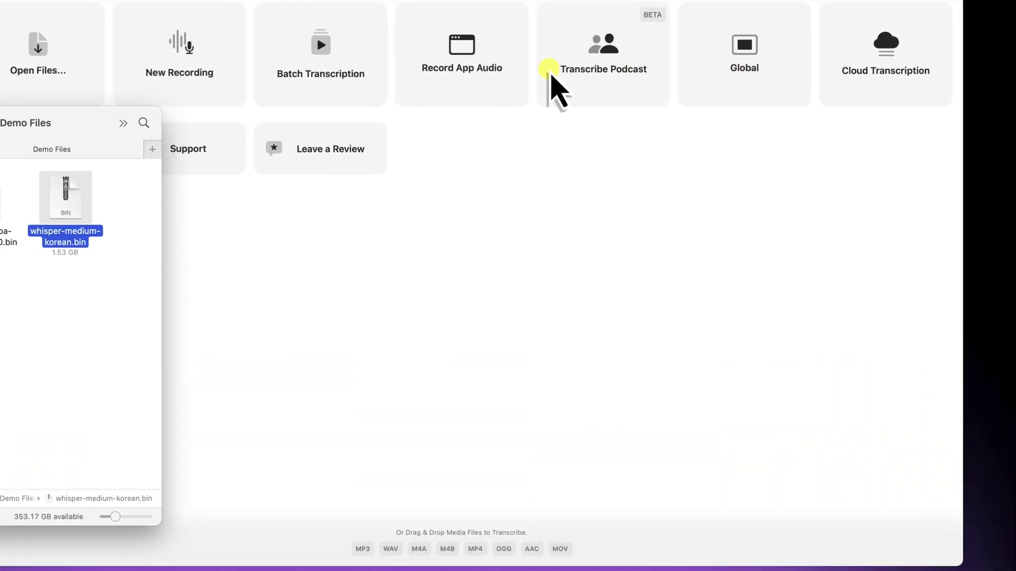
- Bring Whisper Transcription in front of Finder, then move to the empty desktop space
left_click(555, 88)
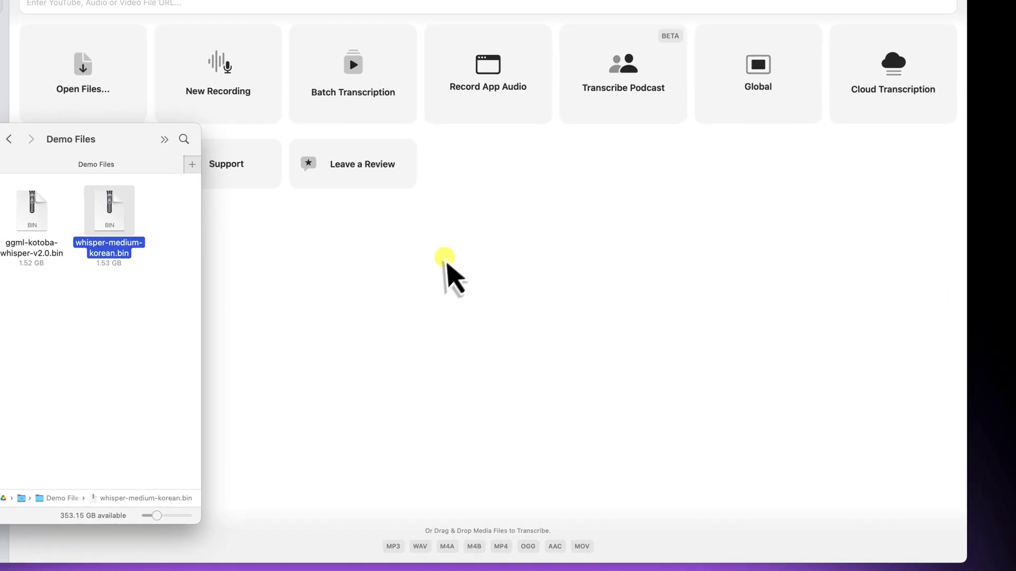
left_click(422, 254)
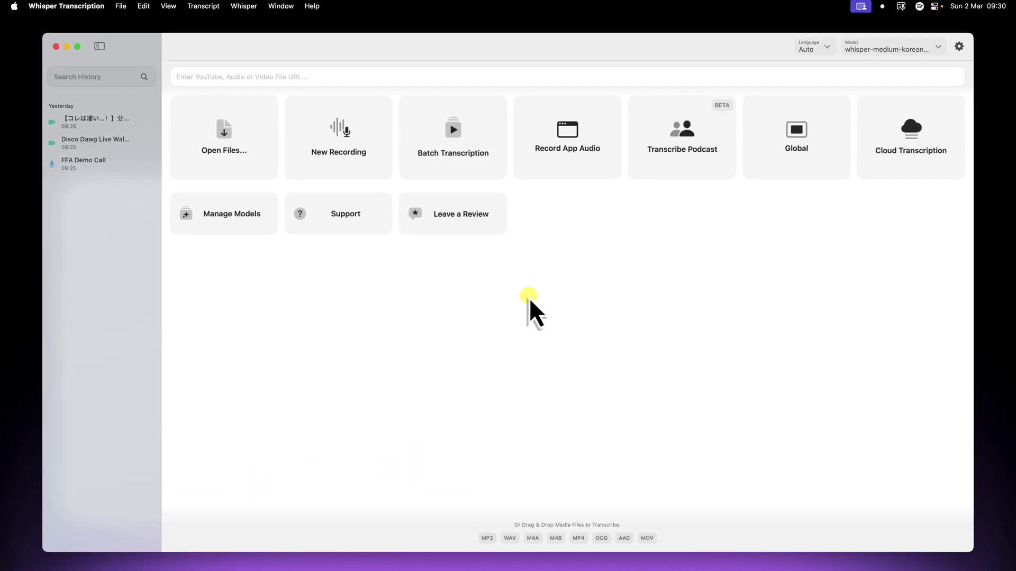
key("ctrl+Left")
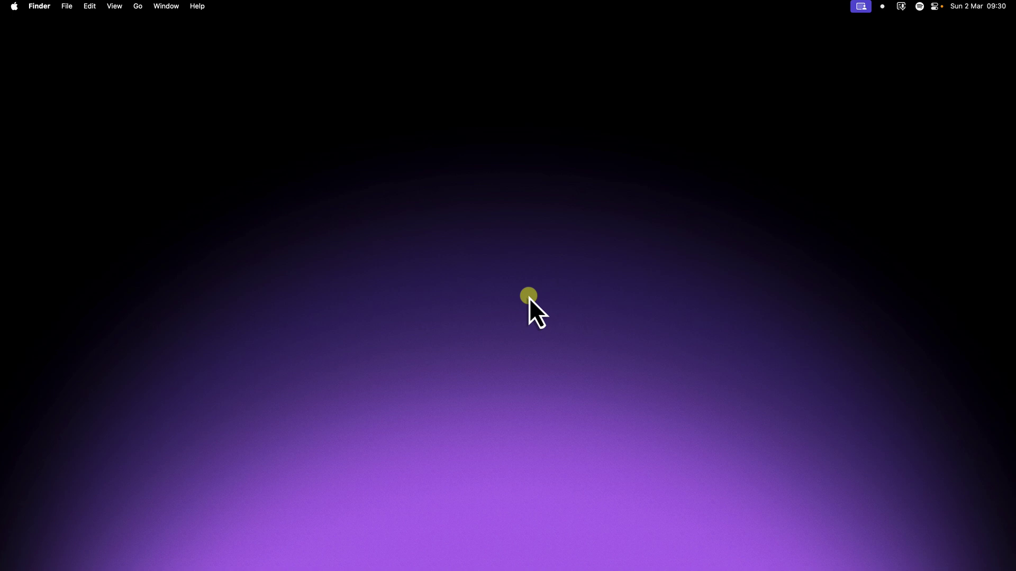